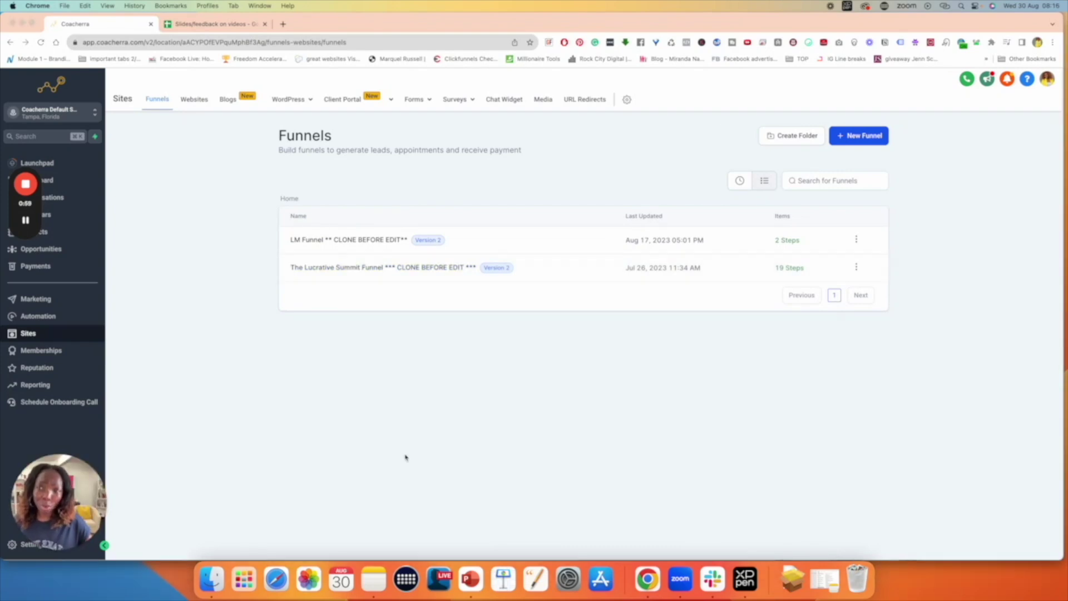
Scroll the Funnels list to show the LM Funnel and The Lucrative Summit Funnel
{"action": "left_click_drag", "start_coordinate": [81, 491], "coordinate": [166, 378]}
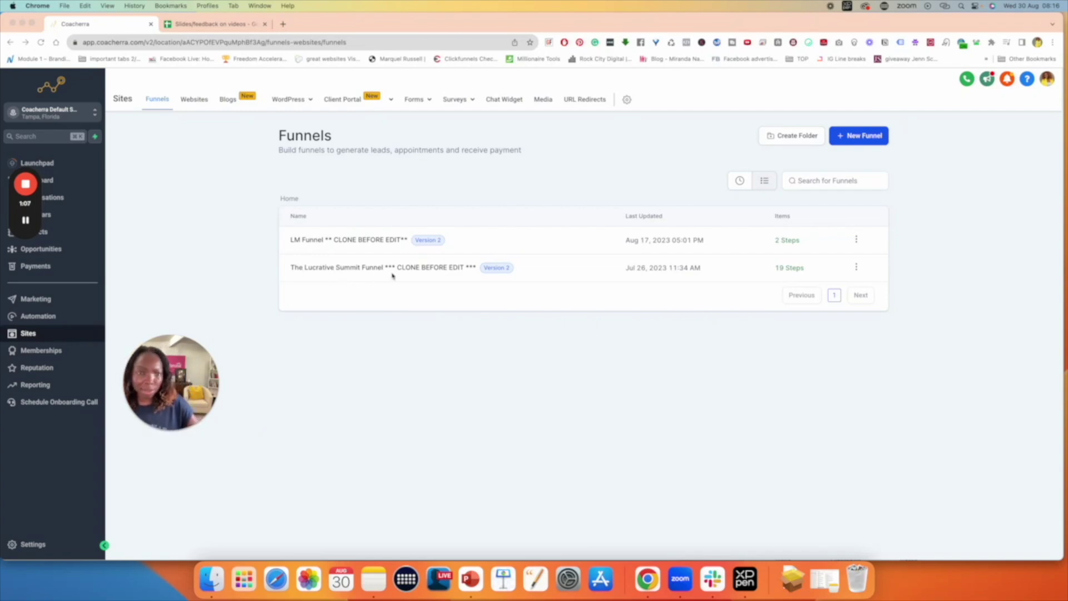
Open The Lucrative Summit Funnel's Fast Action Bonus step and view its empty Products tab
{"action": "left_click", "coordinate": [415, 268]}
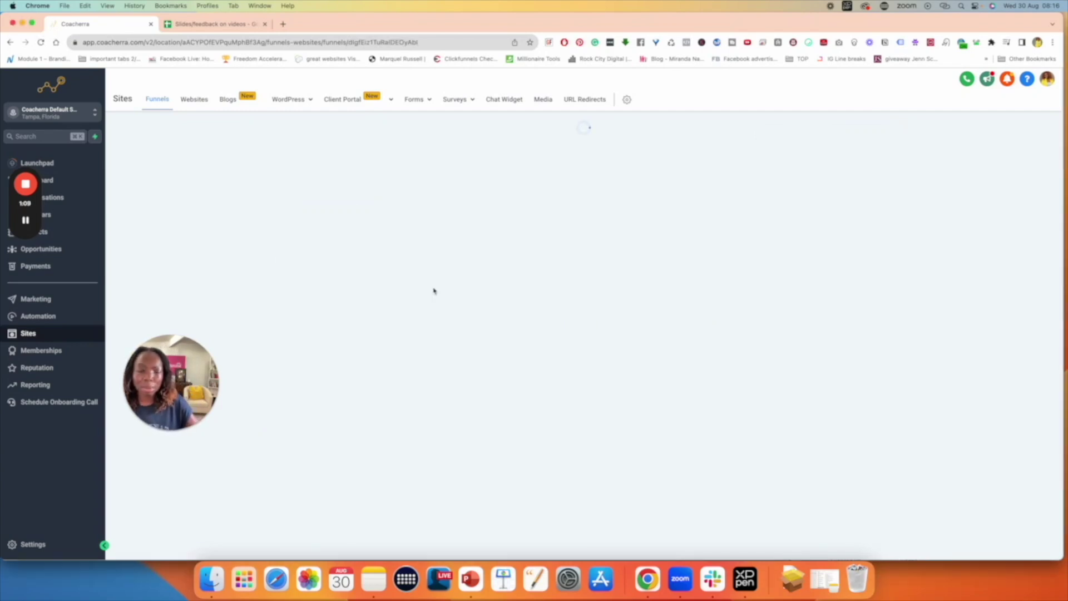
{"action": "left_click_drag", "start_coordinate": [195, 374], "coordinate": [163, 412]}
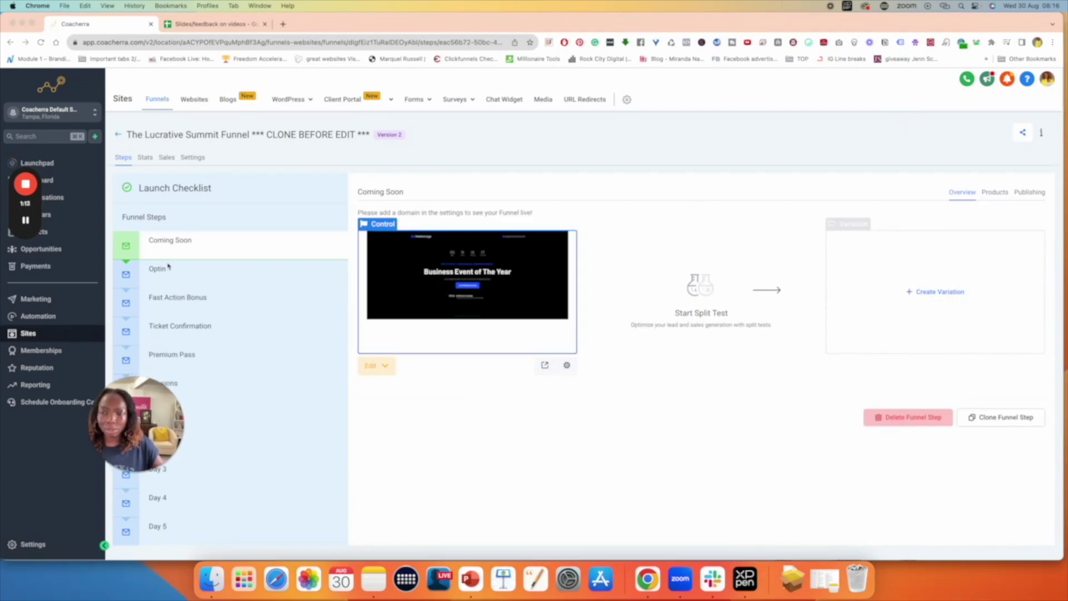
{"action": "left_click", "coordinate": [170, 302]}
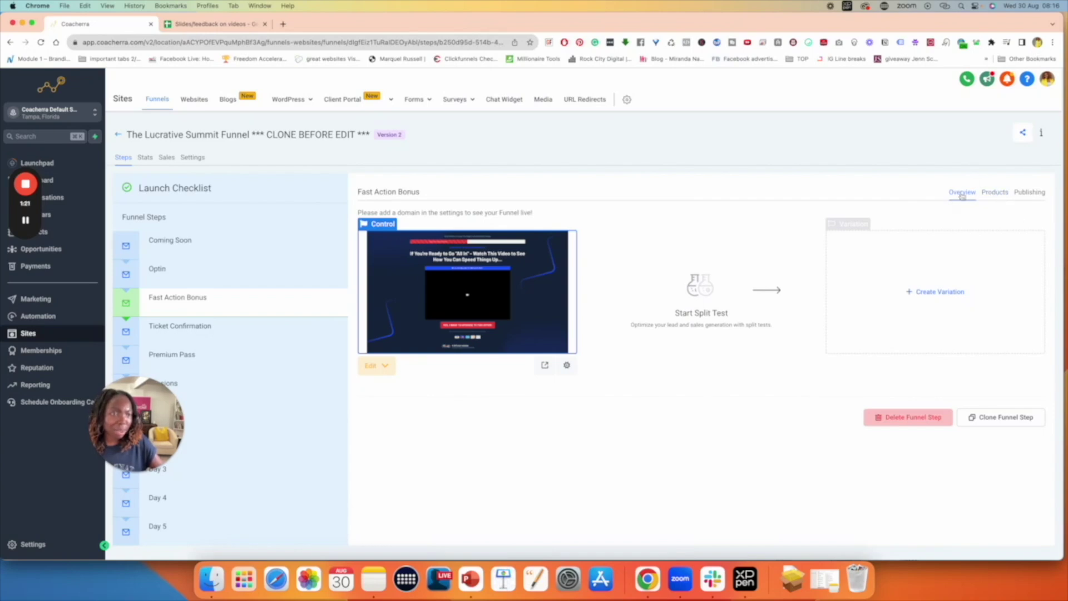
{"action": "left_click", "coordinate": [992, 196]}
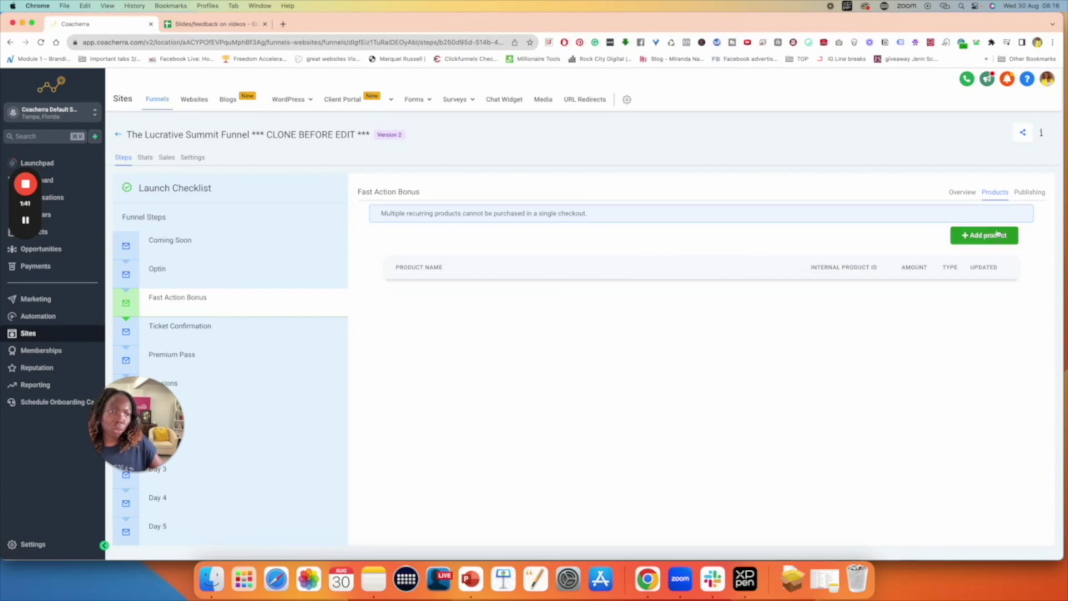
Follow the Add product prompt's link to the empty Payments > Products page
{"action": "left_click", "coordinate": [998, 235]}
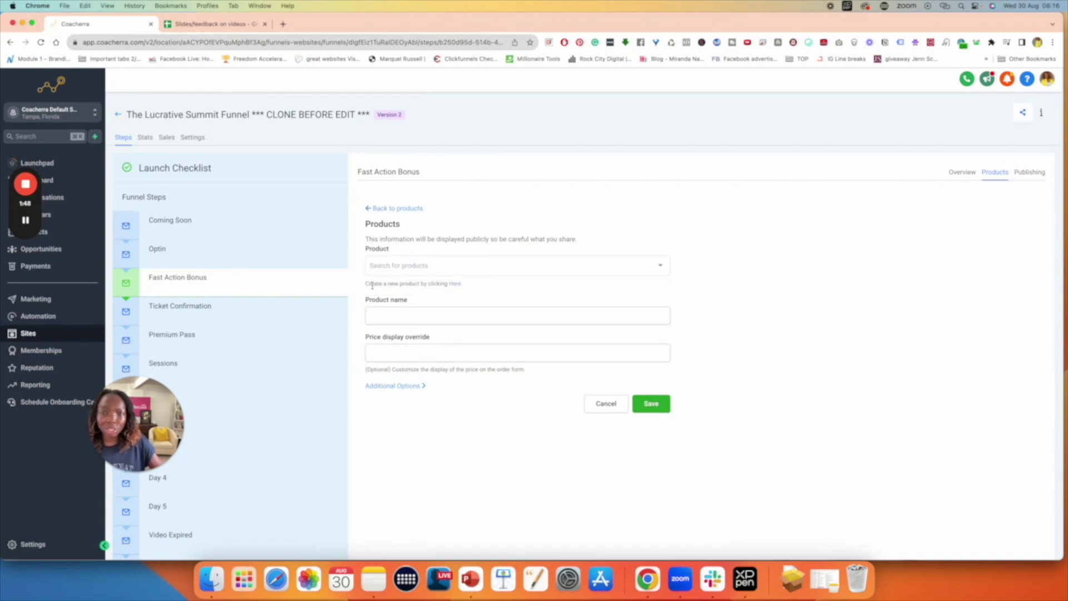
{"action": "left_click", "coordinate": [455, 285]}
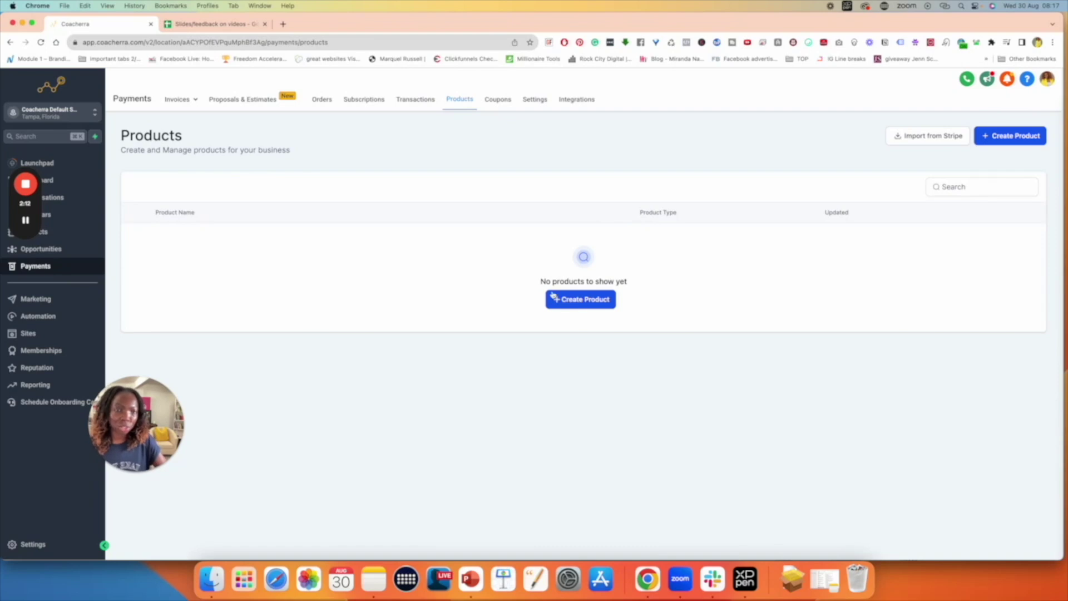
Start a new product and begin its name with 'Fast Action Bonus -'
{"action": "left_click", "coordinate": [581, 301]}
{"action": "left_click", "coordinate": [396, 236]}
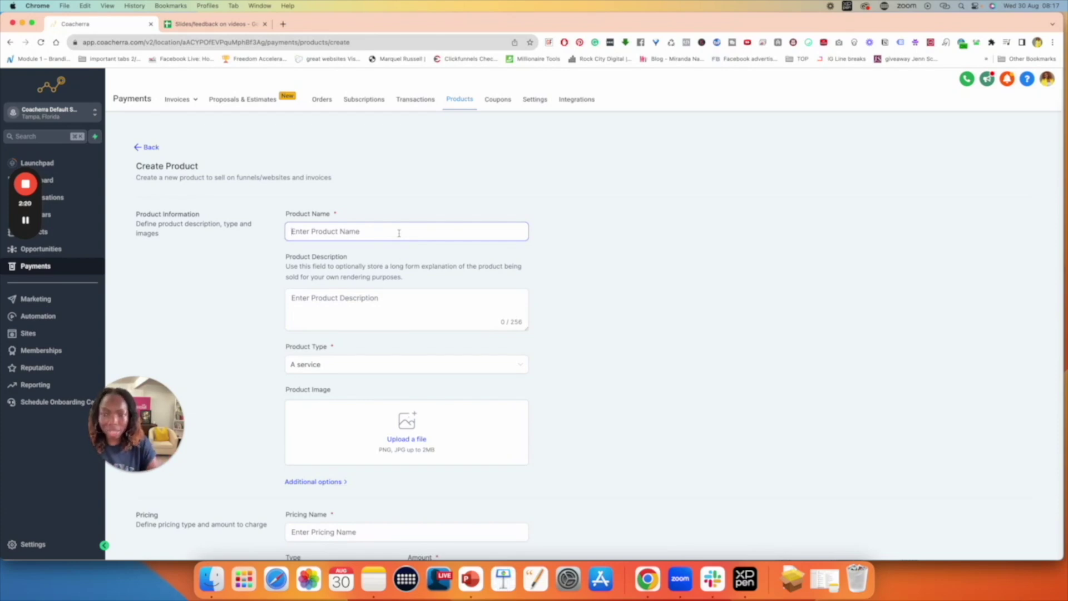
{"action": "type", "text": "test"}
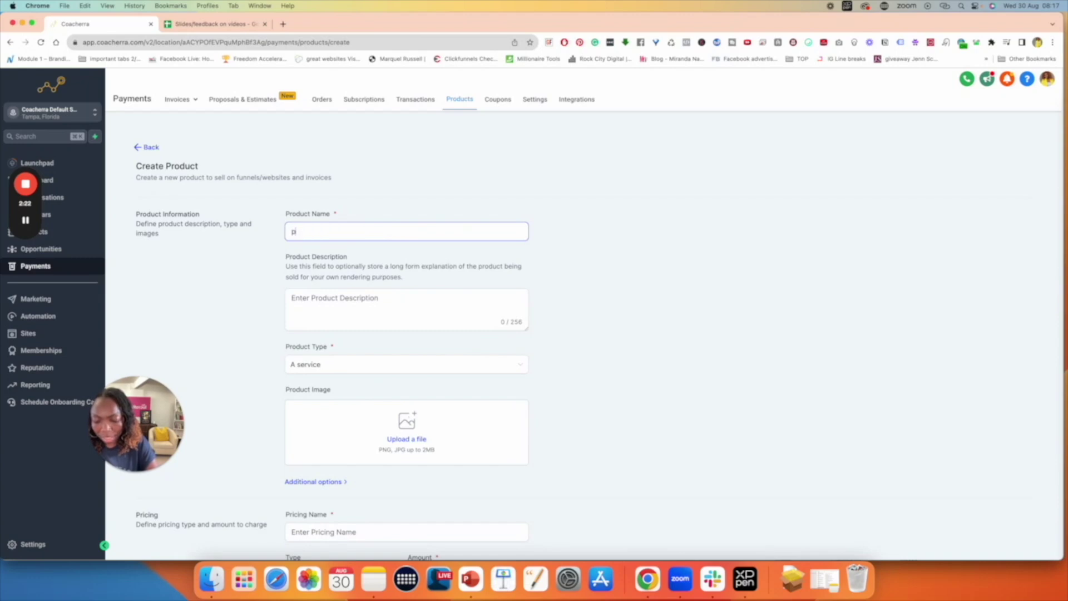
{"action": "key", "text": "BackSpace"}
{"action": "key", "text": "BackSpace"}
{"action": "key", "text": "BackSpace"}
{"action": "key", "text": "BackSpace"}
{"action": "type", "text": "f"}
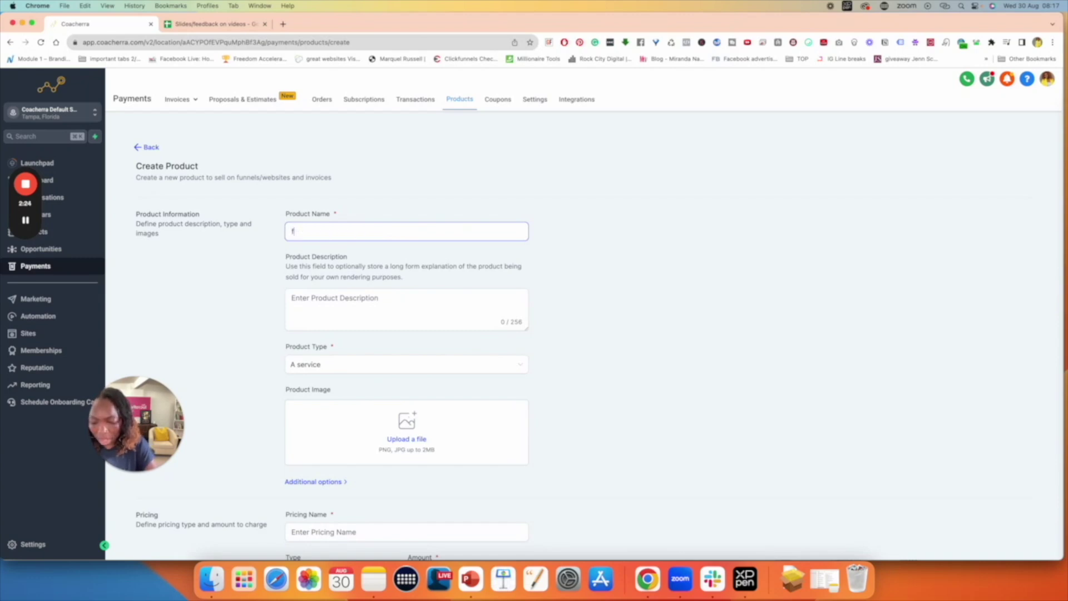
{"action": "key", "text": "BackSpace"}
{"action": "type", "text": "F"}
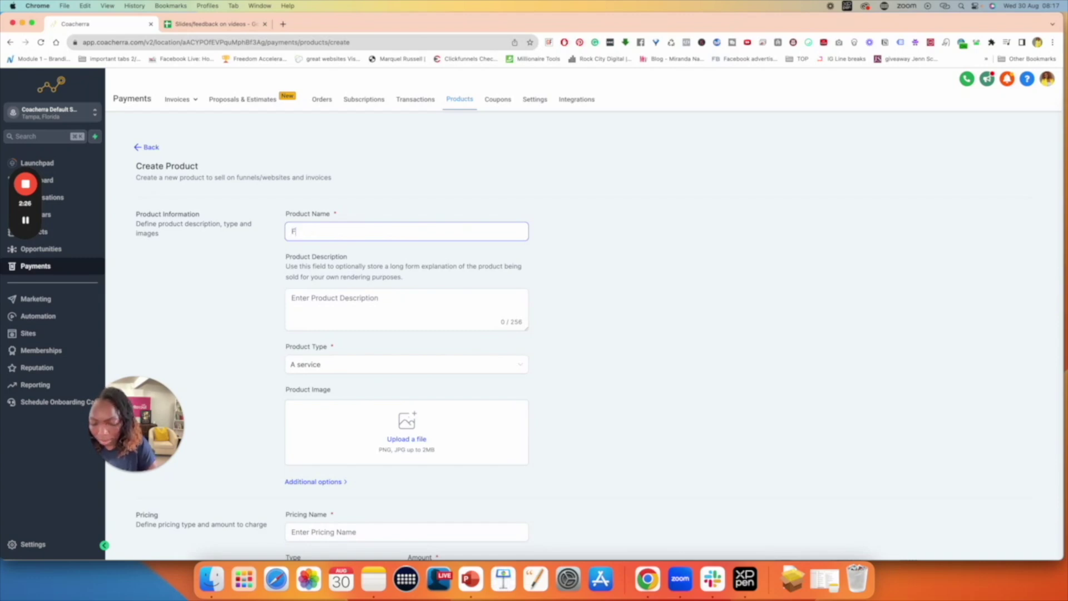
{"action": "type", "text": "ast Actio"}
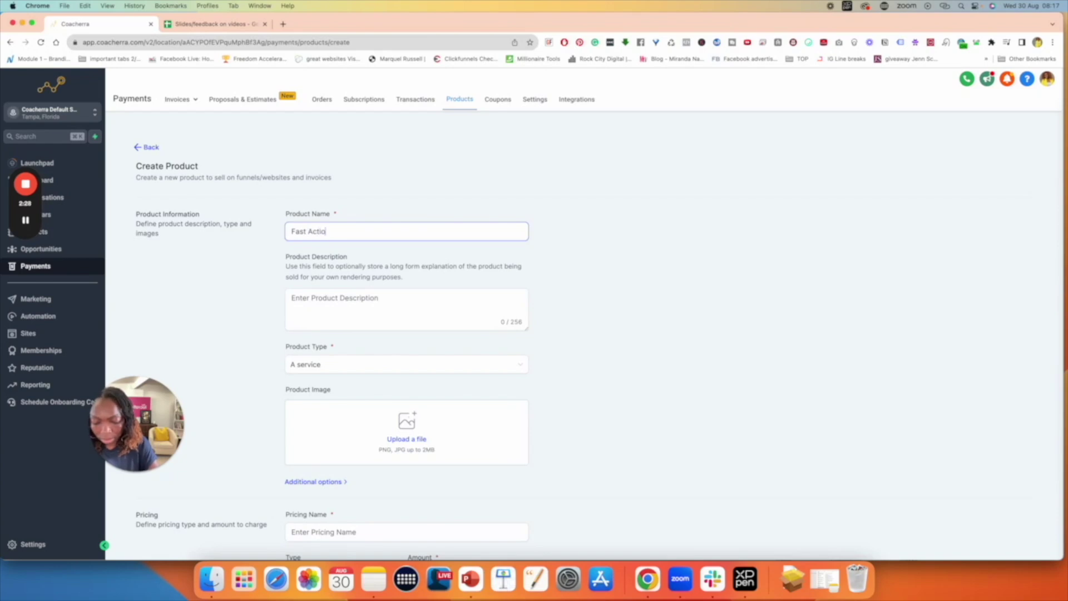
{"action": "type", "text": "n Bonus"}
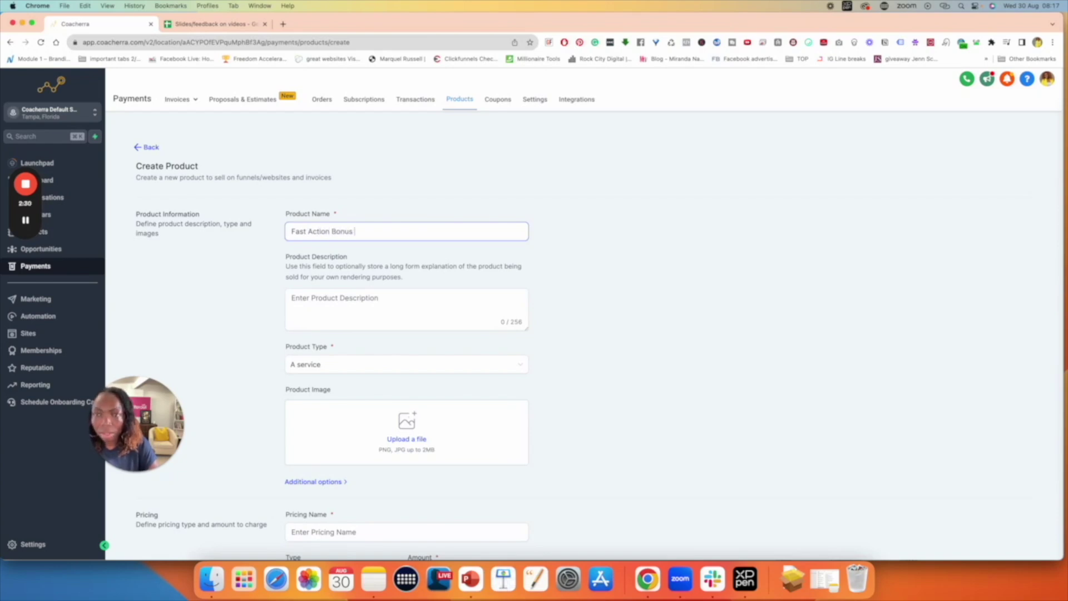
{"action": "type", "text": " -"}
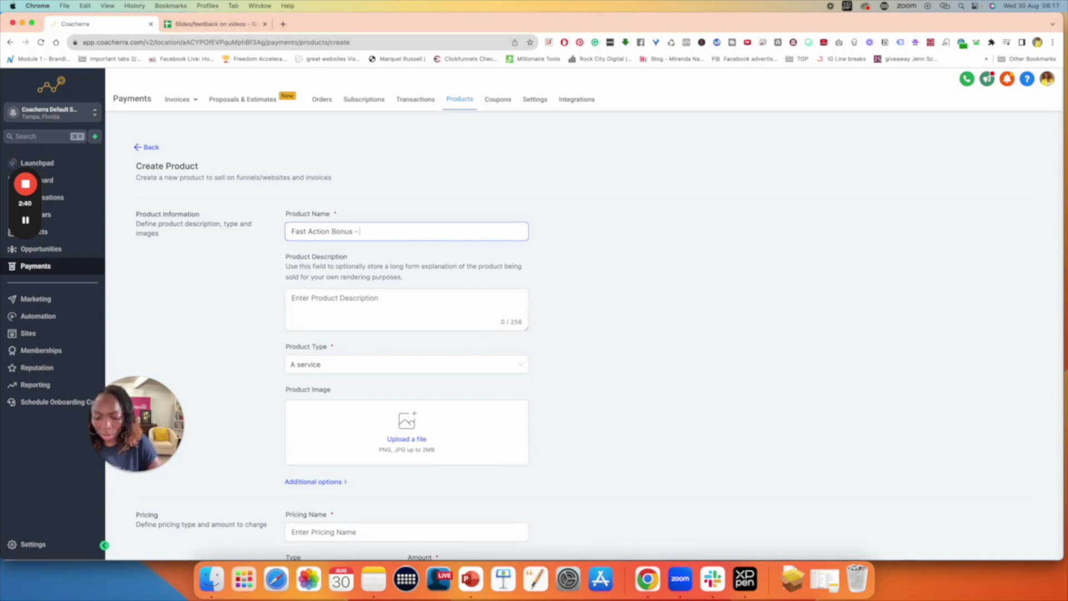
Complete the name as 'Fast Action Bonus - Storytelling Summit', capitalising Storytelling
{"action": "type", "text": "s - Storytell"}
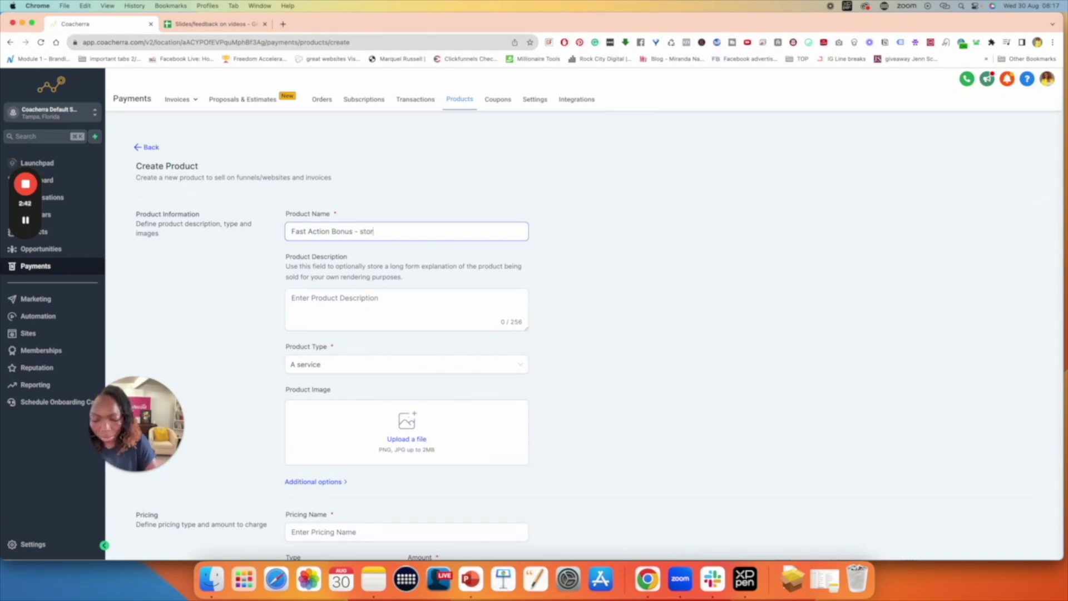
{"action": "type", "text": "ing "}
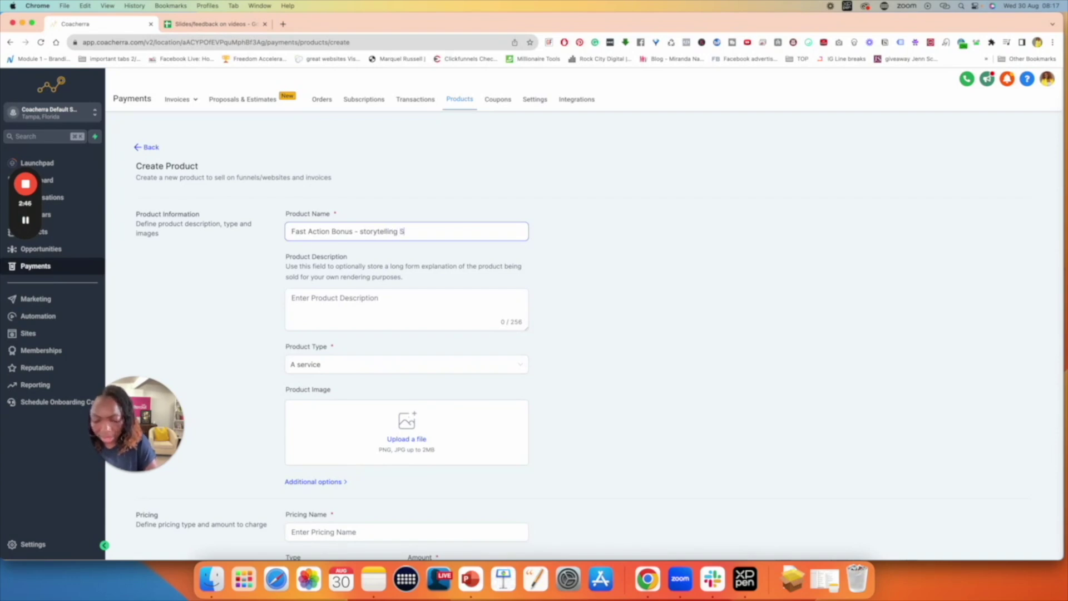
{"action": "type", "text": "Summi"}
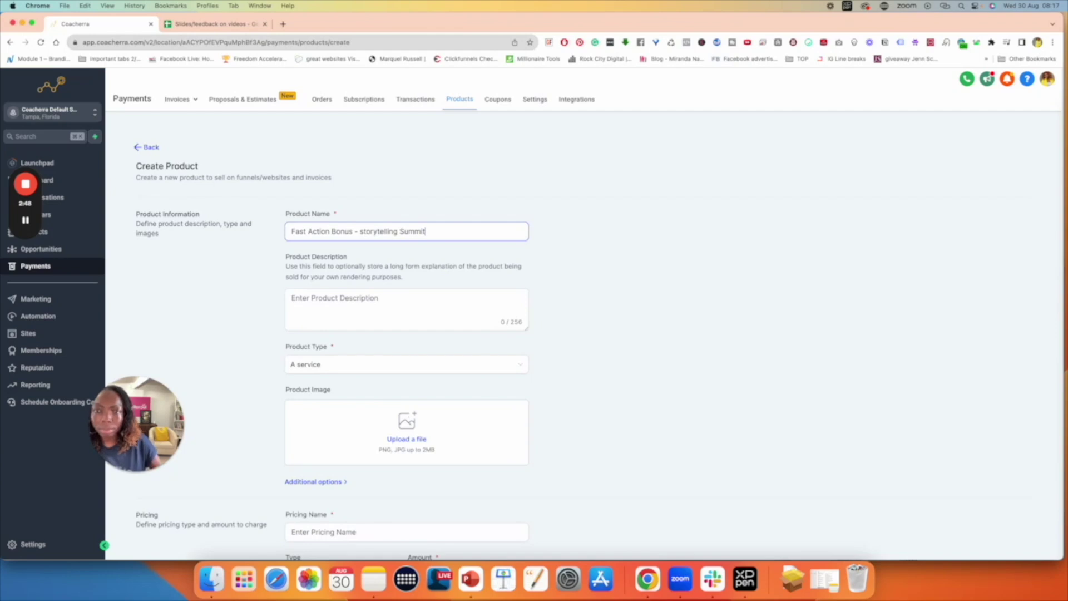
{"action": "type", "text": "t"}
{"action": "left_click", "coordinate": [365, 237]}
{"action": "key", "text": "BackSpace"}
{"action": "type", "text": "S"}
{"action": "left_click_drag", "start_coordinate": [439, 237], "coordinate": [358, 234]}
{"action": "key", "text": "super+c"}
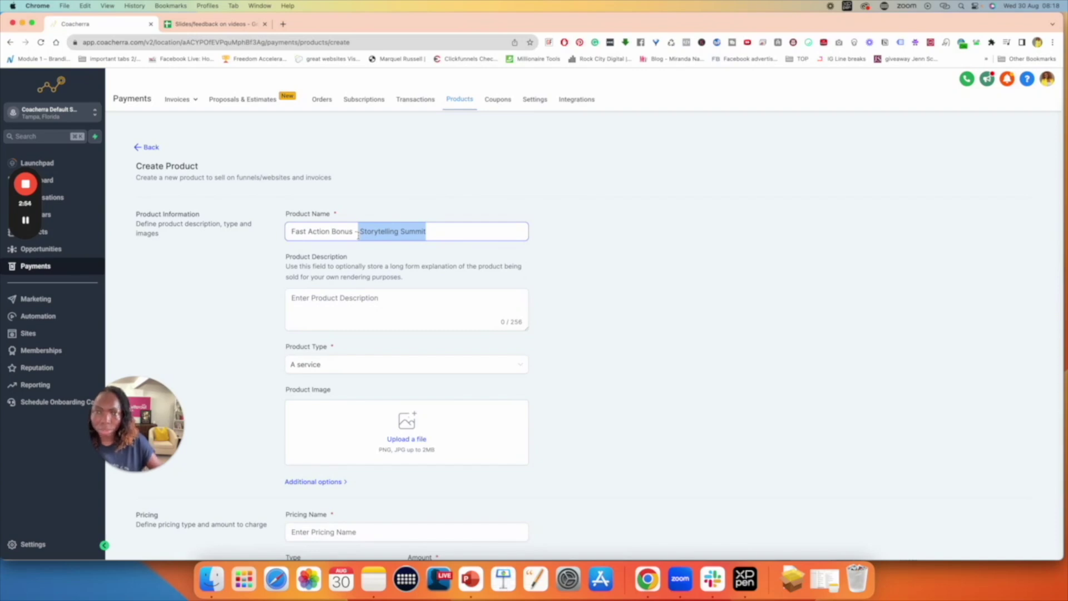
{"action": "left_click", "coordinate": [573, 242]}
{"action": "left_click", "coordinate": [329, 234]}
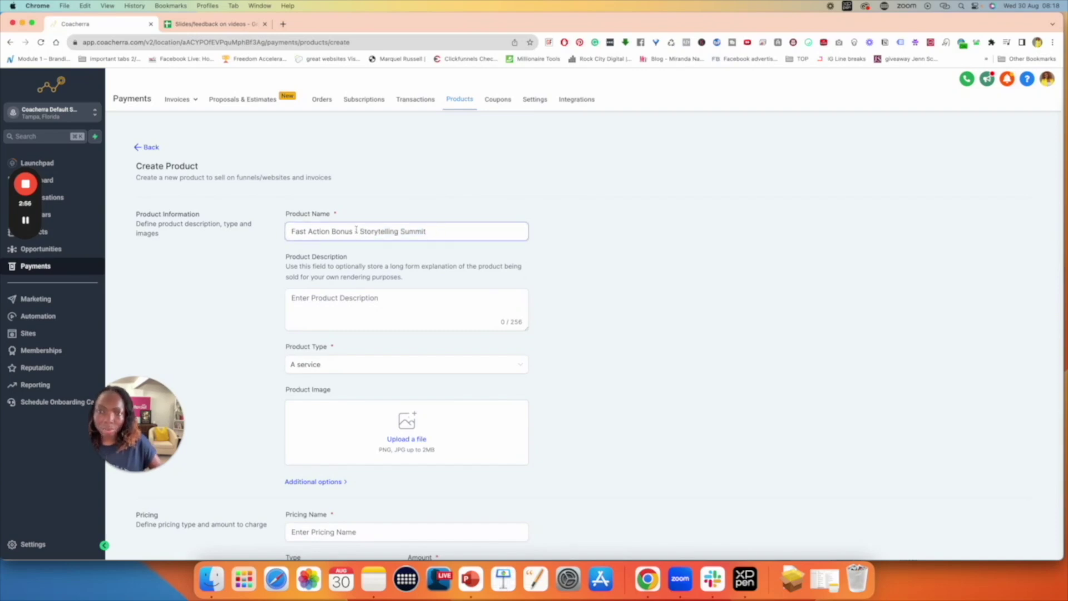
{"action": "left_click", "coordinate": [379, 303]}
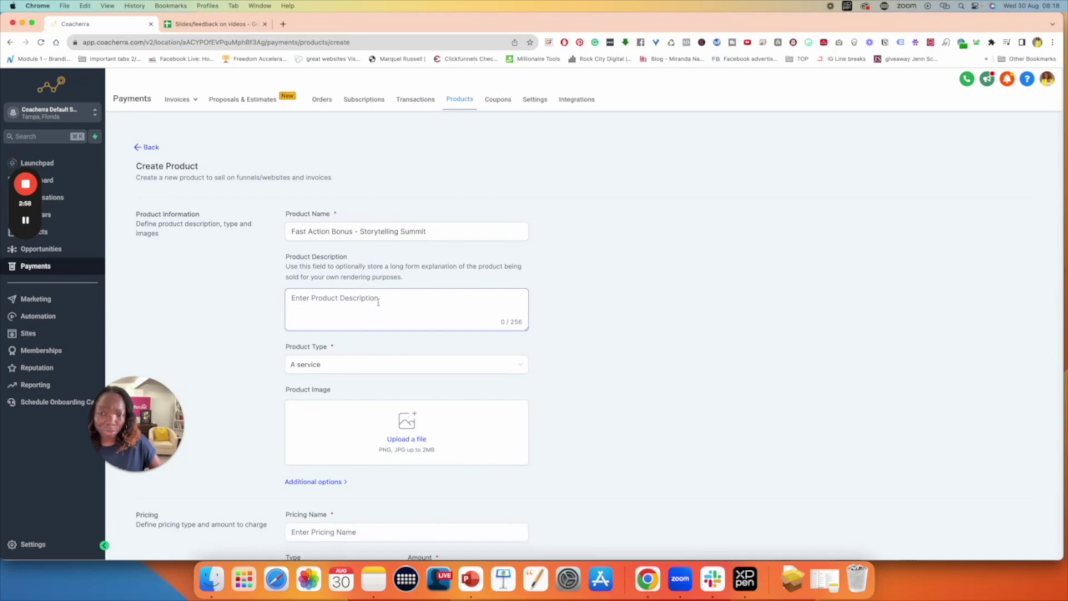
Set product type to Digital goods and pricing name to 'Fast Action Bonus - Storytelling Summit'
{"action": "scroll", "coordinate": [378, 303], "scroll_direction": "down", "scroll_amount": 3}
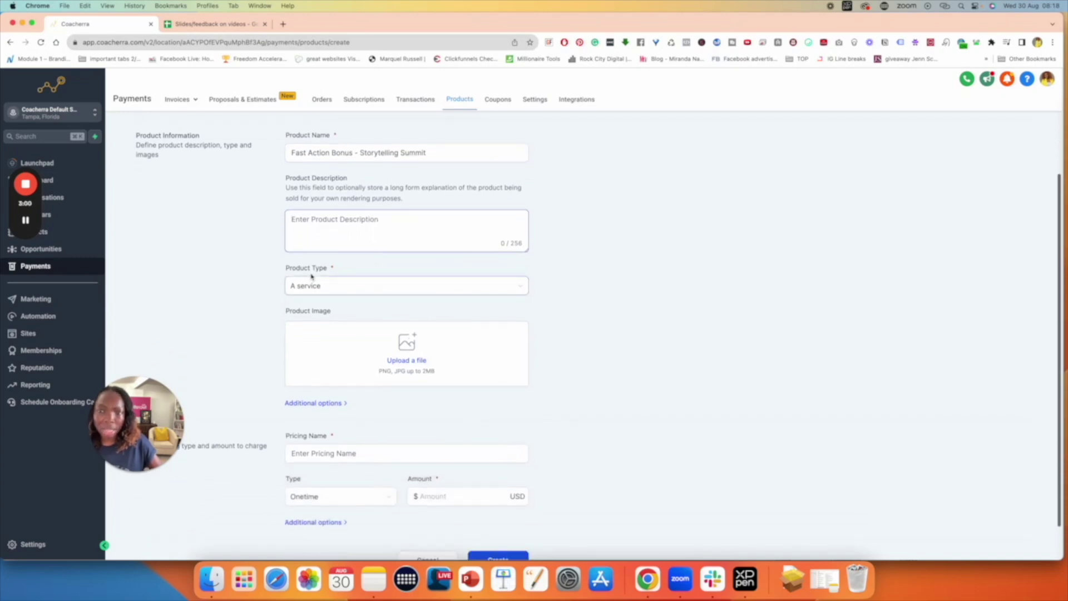
{"action": "left_click", "coordinate": [344, 292]}
{"action": "left_click", "coordinate": [304, 325]}
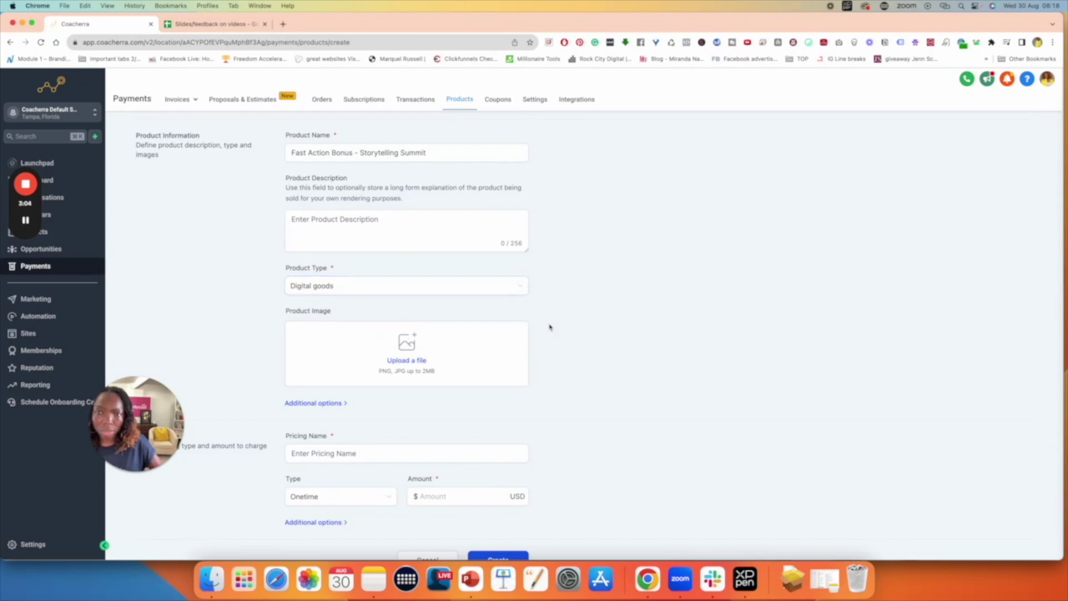
{"action": "scroll", "coordinate": [430, 255], "scroll_direction": "down", "scroll_amount": 2}
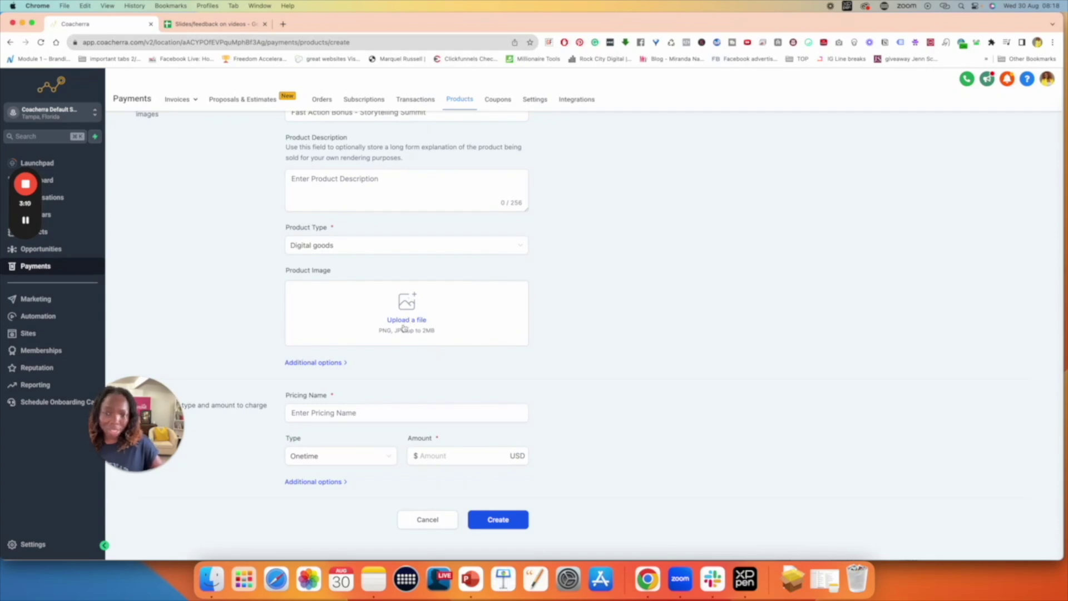
{"action": "left_click", "coordinate": [306, 403]}
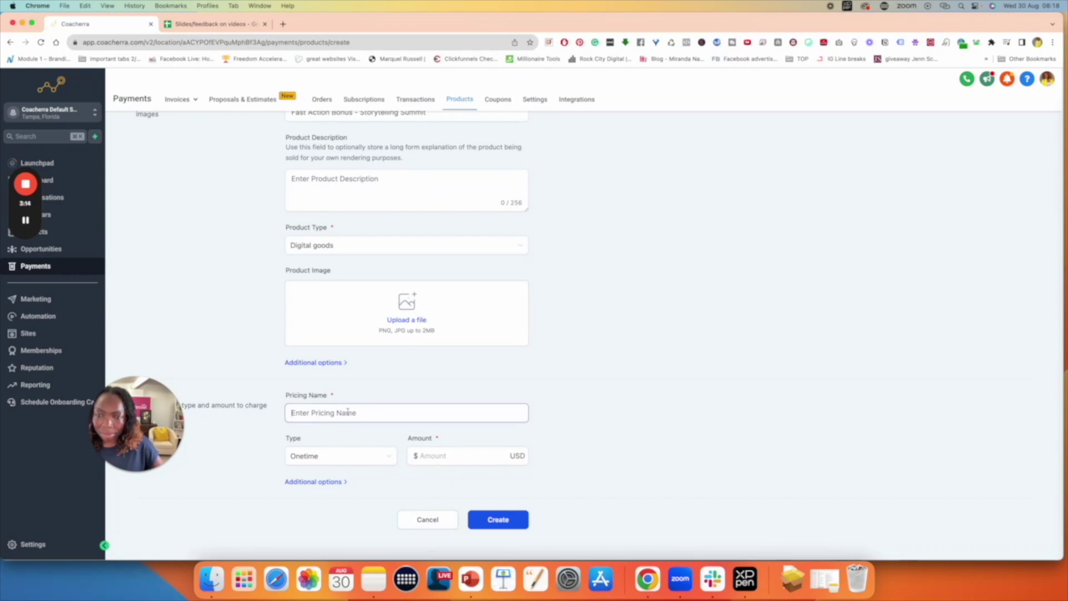
{"action": "key", "text": "super+v"}
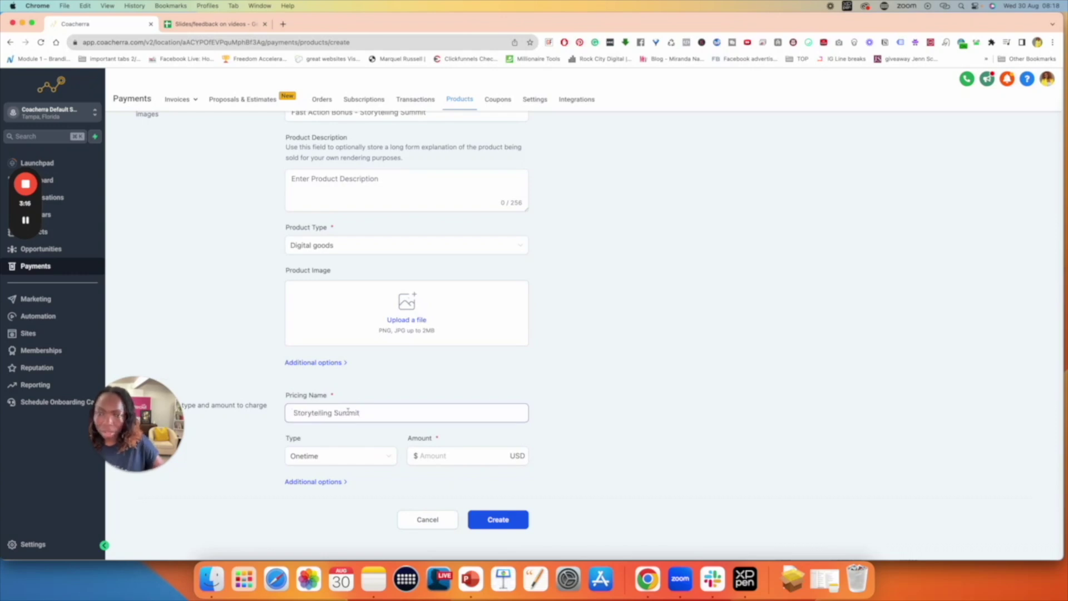
{"action": "scroll", "coordinate": [327, 196], "scroll_direction": "up", "scroll_amount": 3}
{"action": "triple_click", "coordinate": [333, 230]}
{"action": "key", "text": "super+c"}
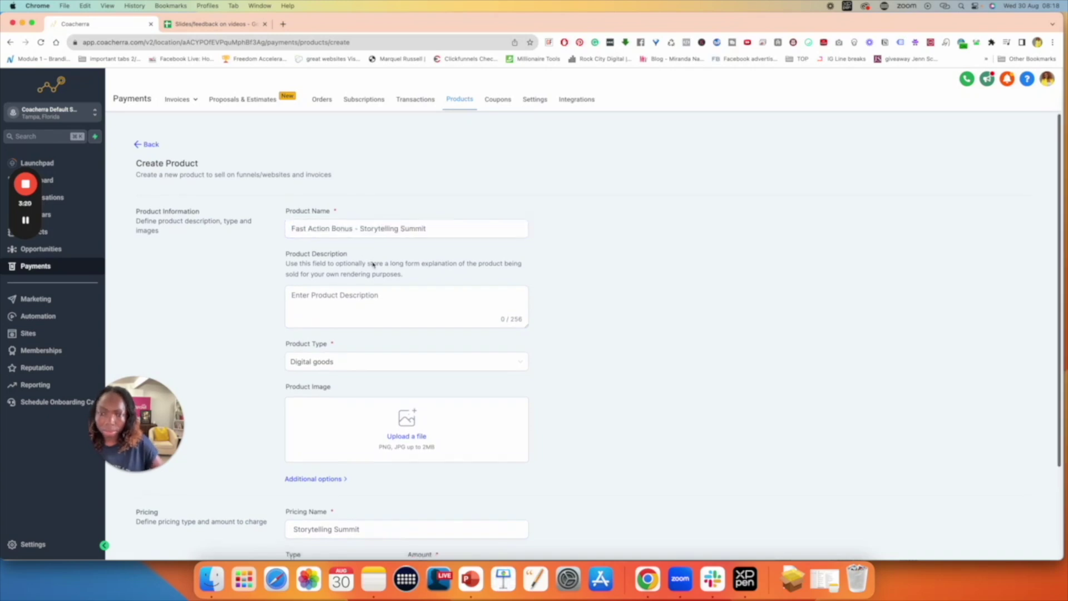
{"action": "scroll", "coordinate": [367, 334], "scroll_direction": "down", "scroll_amount": 3}
{"action": "triple_click", "coordinate": [347, 413]}
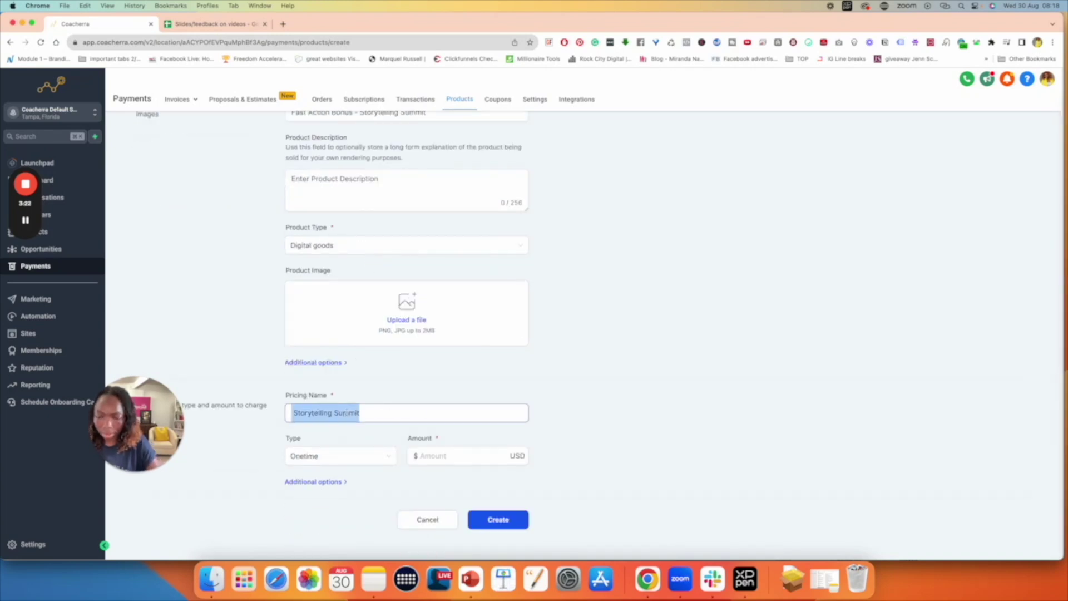
{"action": "key", "text": "super+v"}
{"action": "left_click_drag", "start_coordinate": [129, 411], "coordinate": [123, 477]}
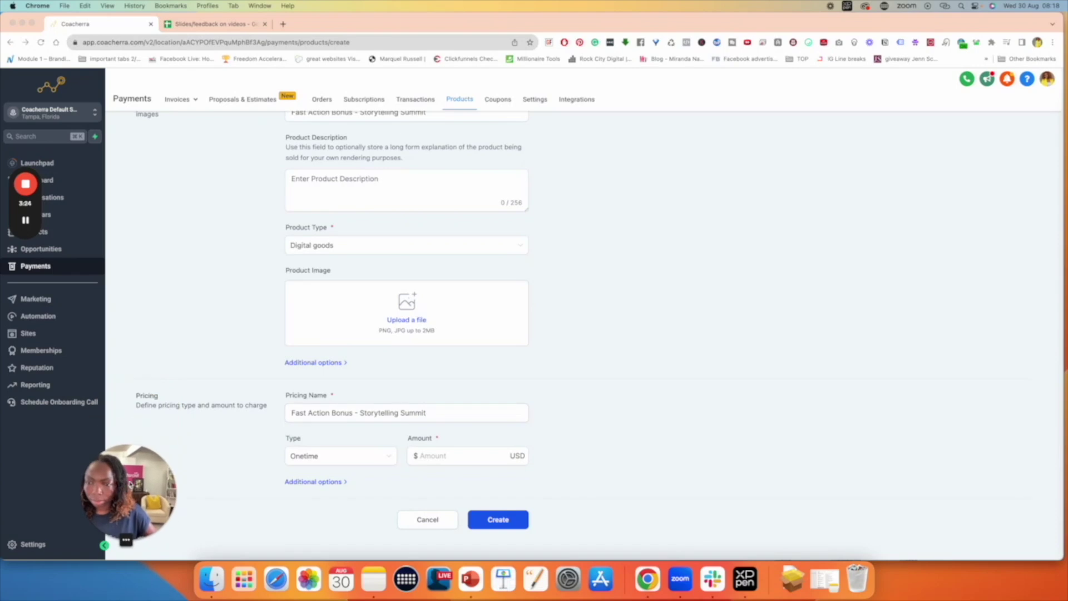
Give it a one-time price of $67 and create the product
{"action": "left_click", "coordinate": [356, 457]}
{"action": "left_click", "coordinate": [336, 461]}
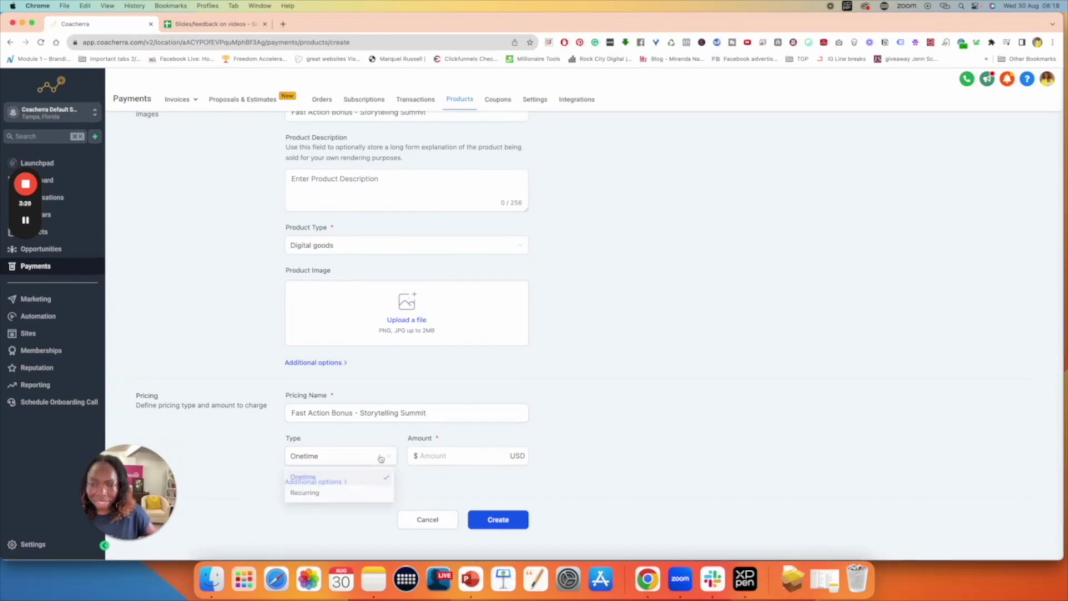
{"action": "left_click", "coordinate": [421, 472]}
{"action": "left_click", "coordinate": [443, 459]}
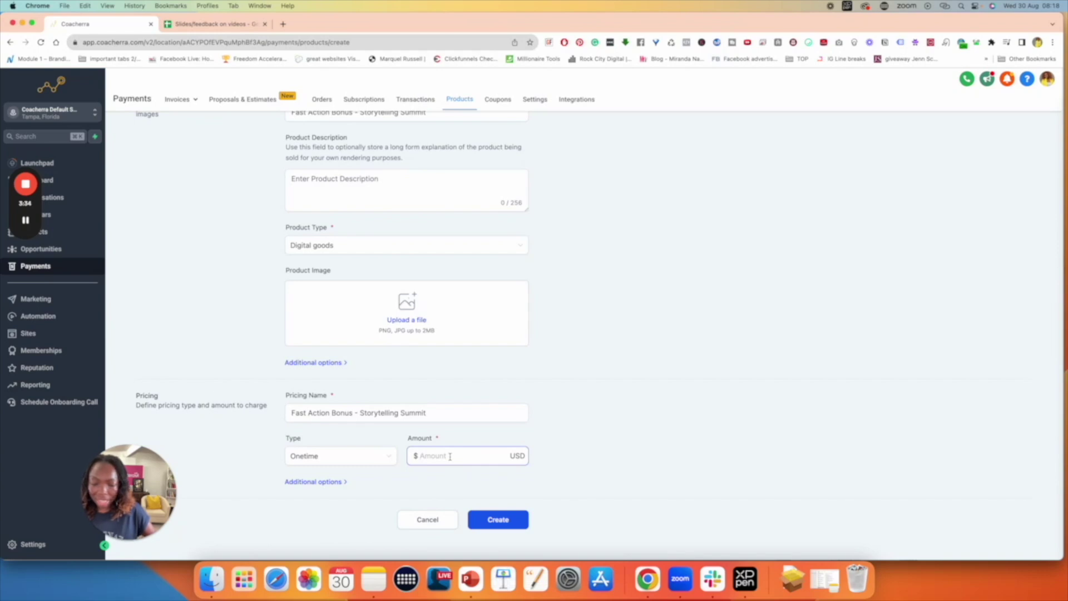
{"action": "type", "text": "67"}
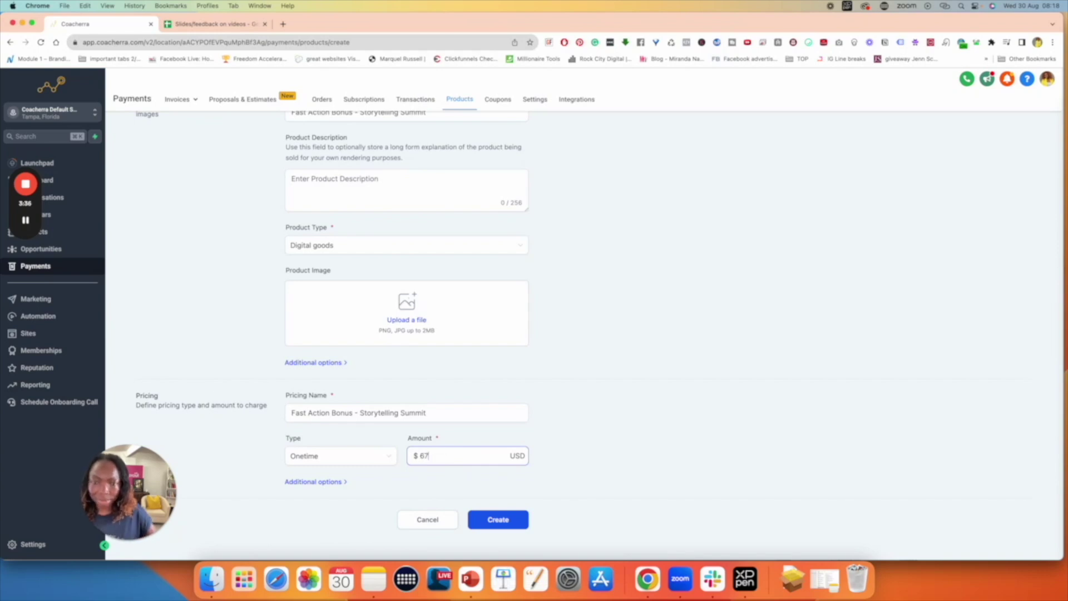
{"action": "left_click", "coordinate": [508, 520]}
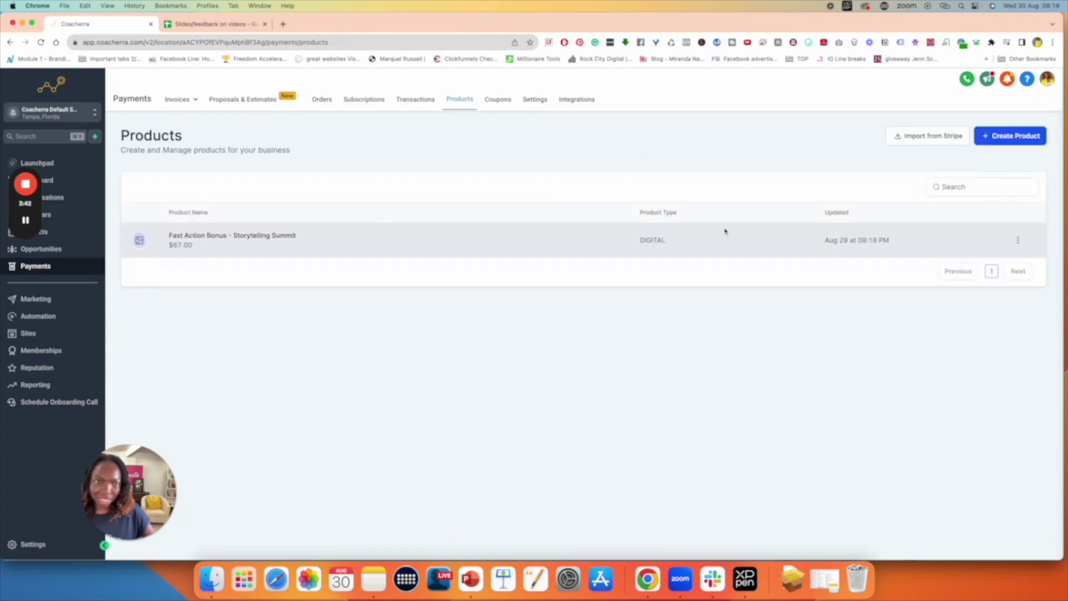
Start another product named 'Premium Pass - Storytelling Summit'
{"action": "left_click", "coordinate": [1010, 137]}
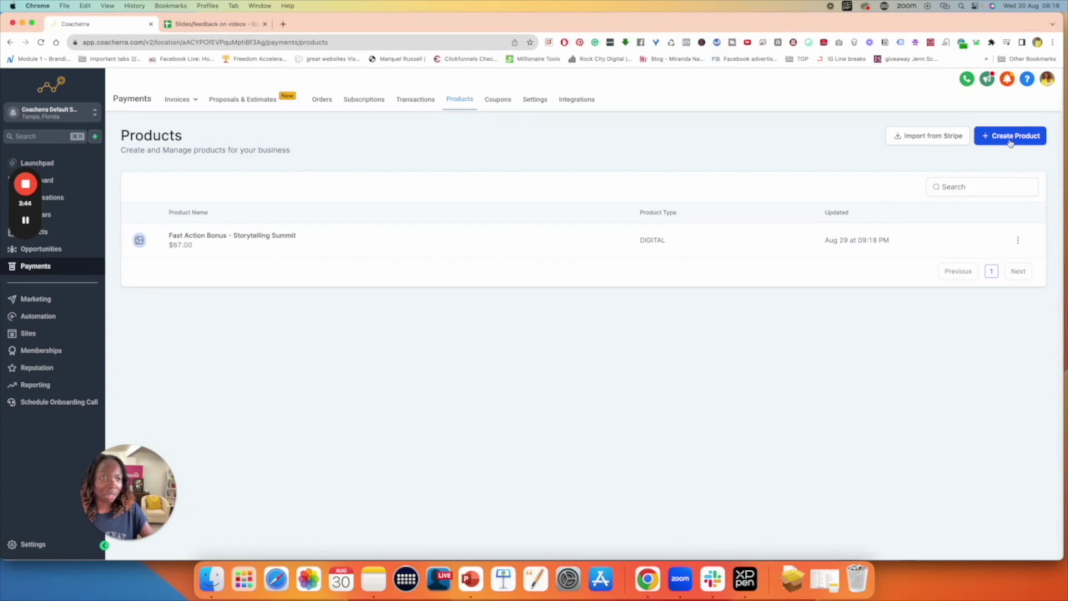
{"action": "left_click", "coordinate": [377, 231]}
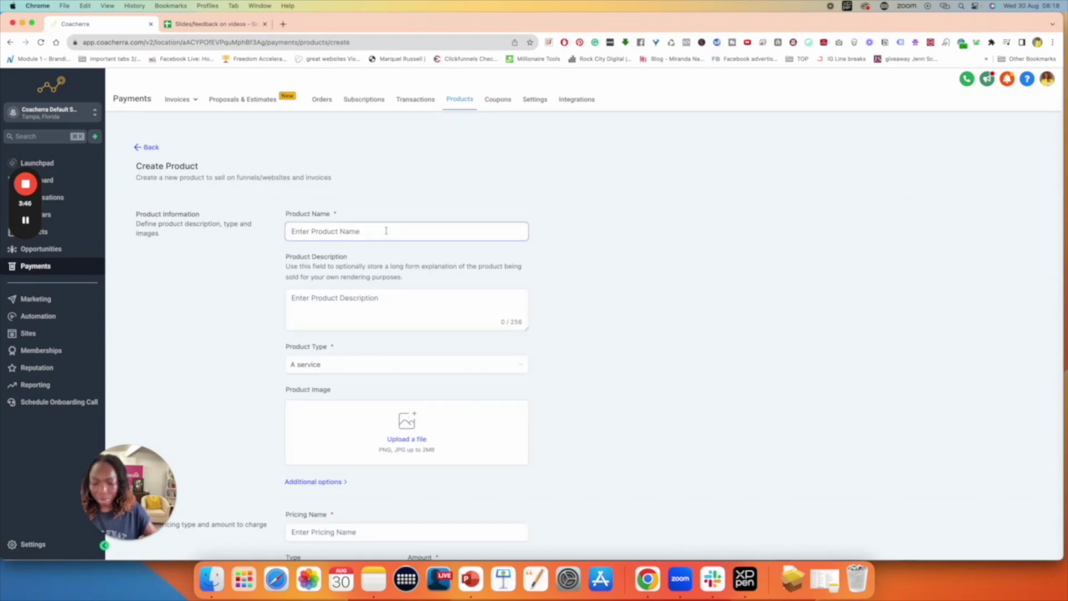
{"action": "type", "text": "Pre"}
{"action": "key", "text": "BackSpace"}
{"action": "key", "text": "BackSpace"}
{"action": "key", "text": "super+v"}
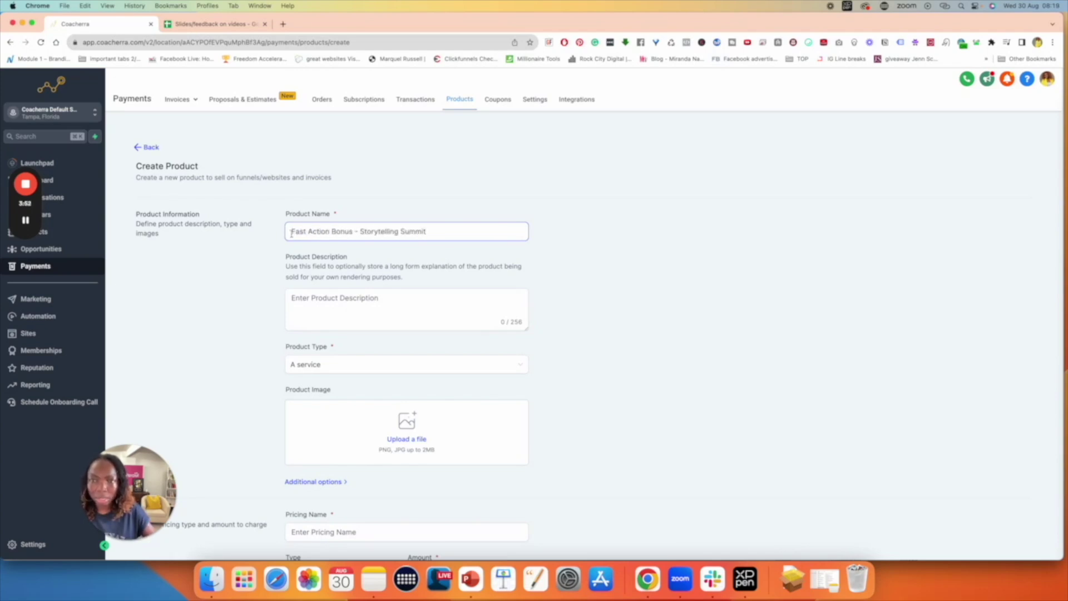
{"action": "left_click_drag", "start_coordinate": [352, 234], "coordinate": [291, 234]}
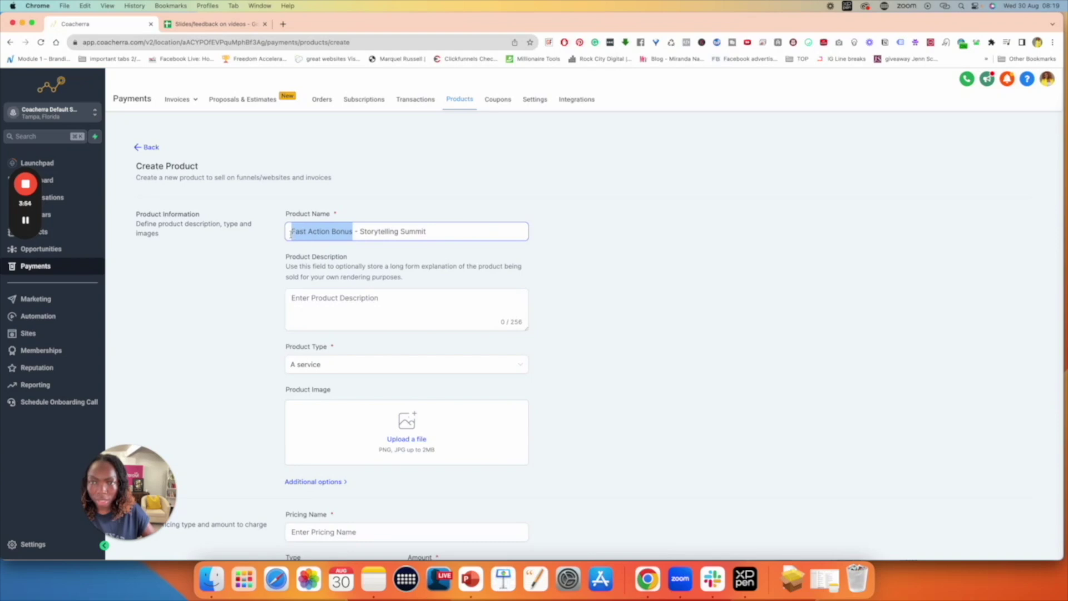
{"action": "type", "text": "Premium"}
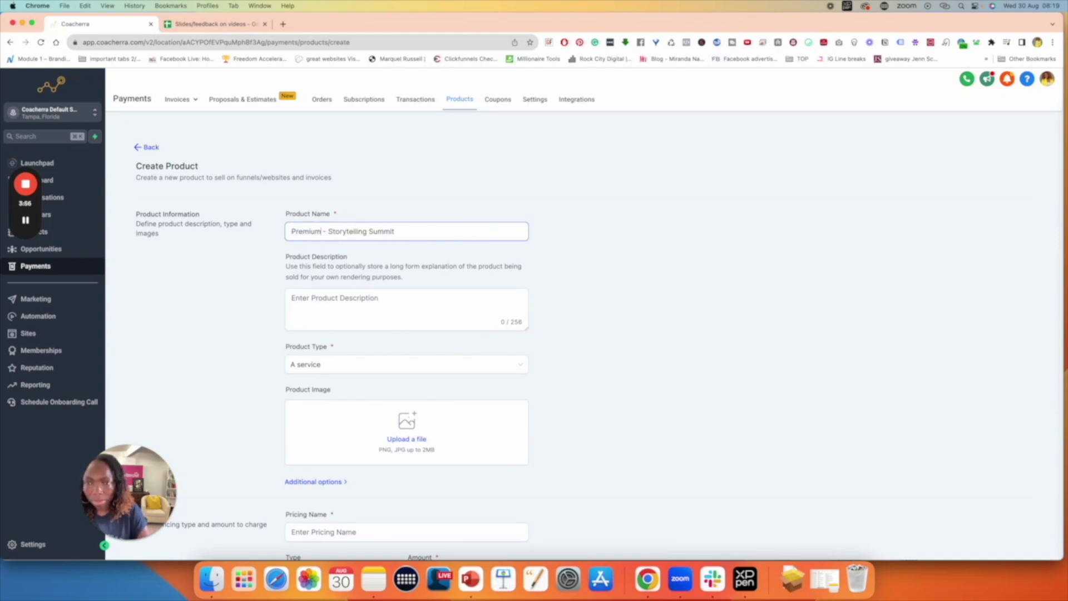
{"action": "type", "text": " Pass"}
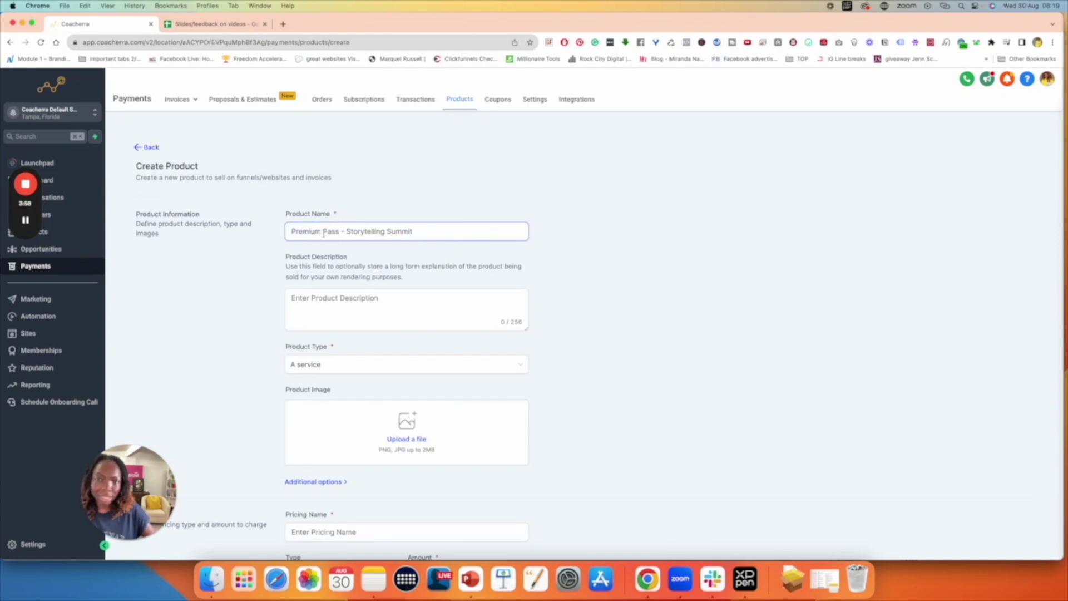
{"action": "left_click_drag", "start_coordinate": [439, 233], "coordinate": [348, 233]}
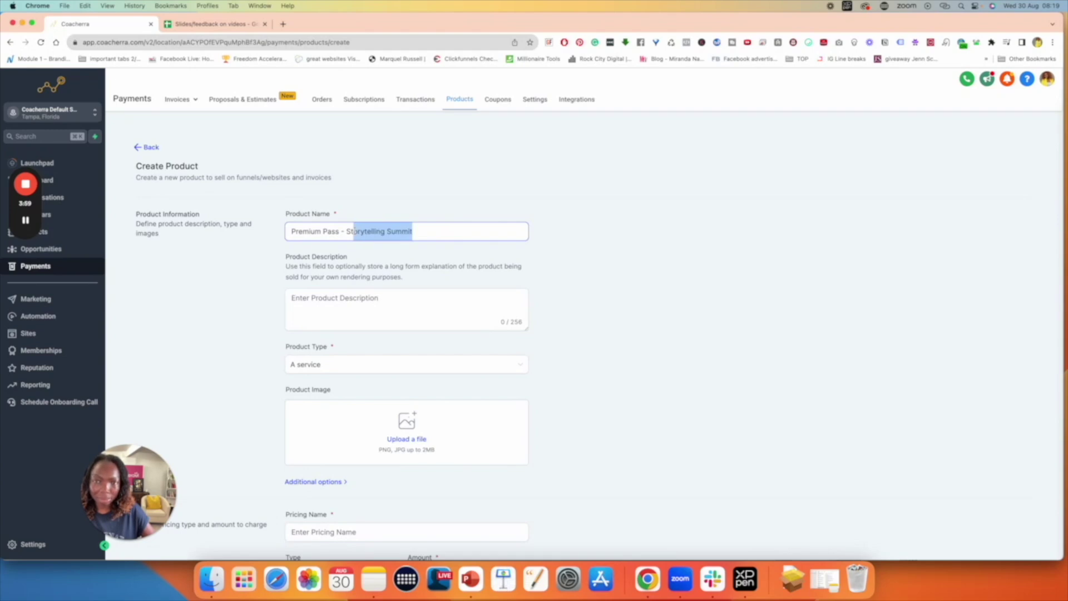
{"action": "left_click", "coordinate": [560, 239]}
Set the Premium Pass product type to Digital goods
{"action": "scroll", "coordinate": [560, 240], "scroll_direction": "down", "scroll_amount": 3}
{"action": "left_click", "coordinate": [325, 249]}
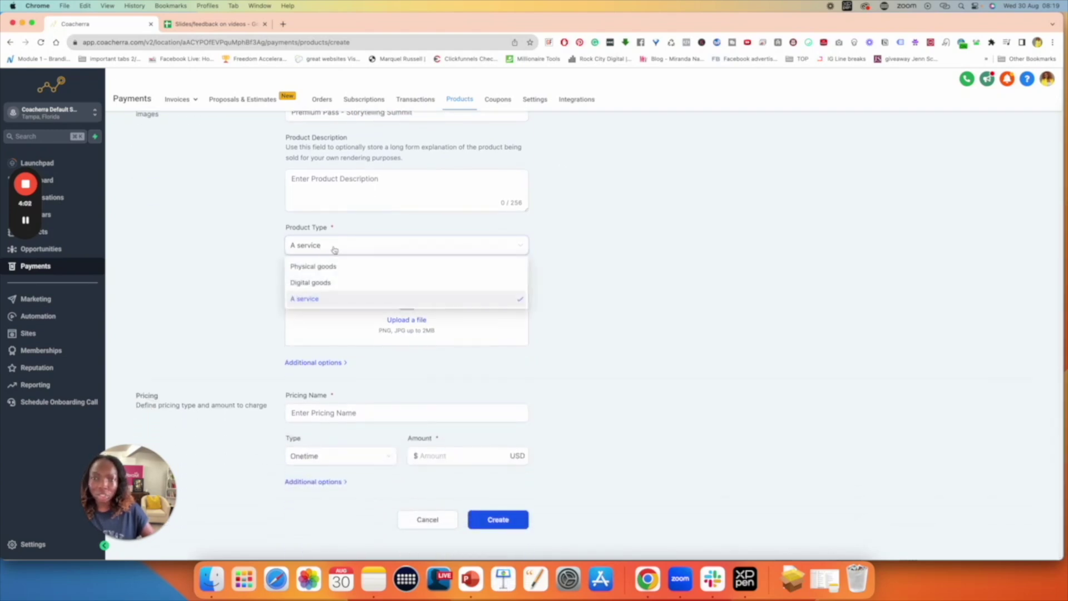
{"action": "left_click", "coordinate": [594, 276]}
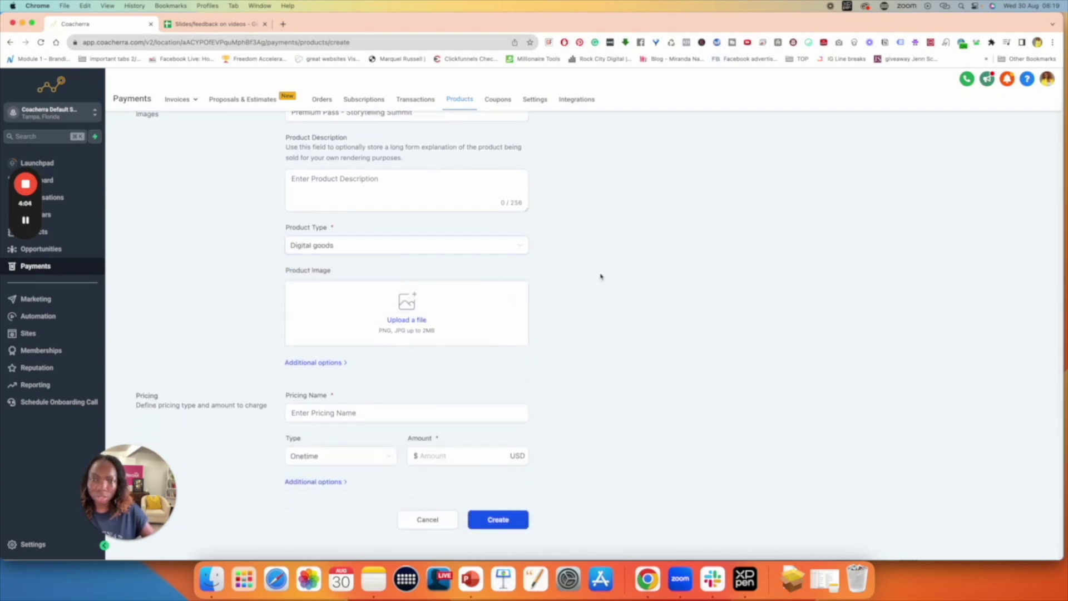
{"action": "left_click_drag", "start_coordinate": [129, 492], "coordinate": [183, 255]}
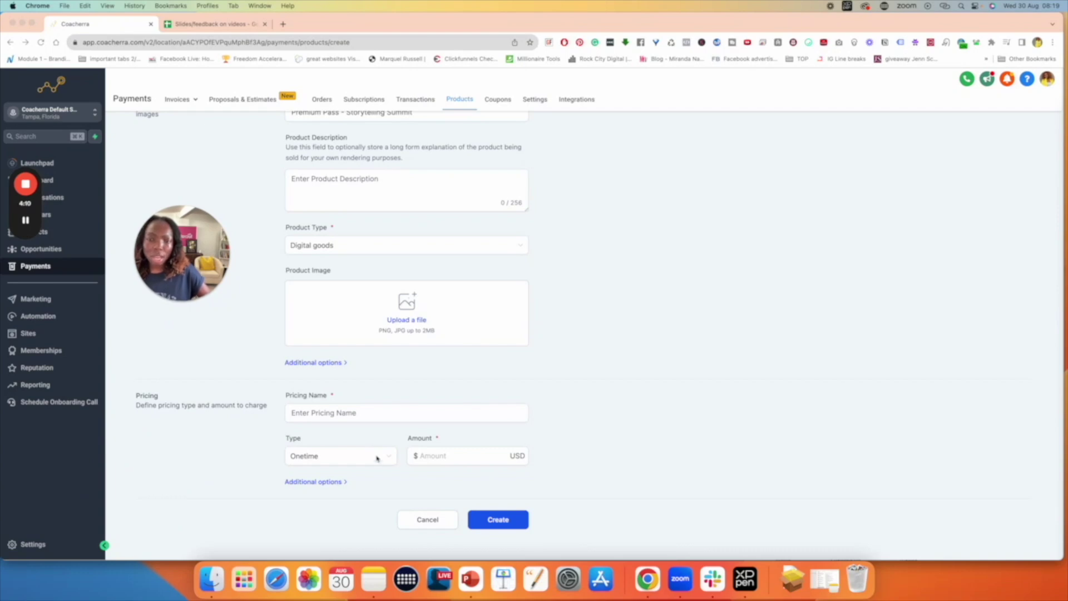
{"action": "scroll", "coordinate": [370, 205], "scroll_direction": "up", "scroll_amount": 3}
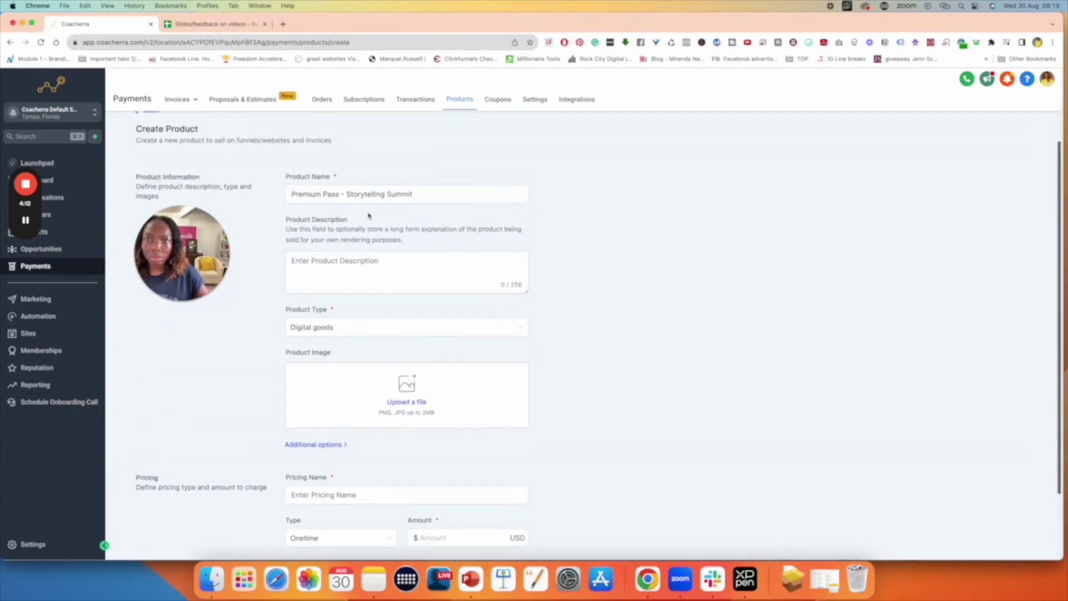
{"action": "left_click_drag", "start_coordinate": [414, 217], "coordinate": [282, 223]}
{"action": "key", "text": "super+c"}
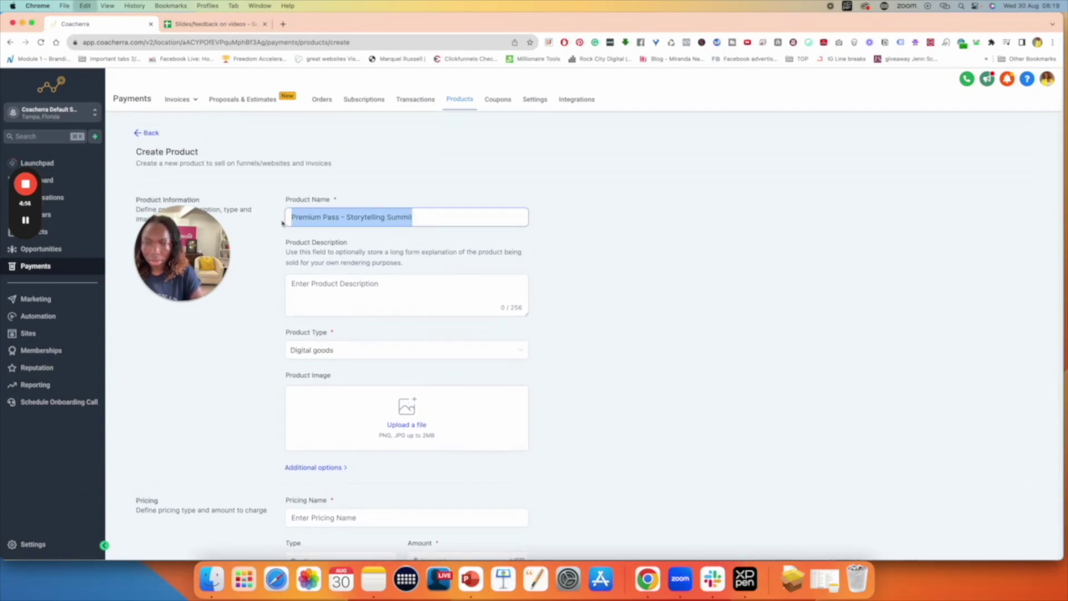
{"action": "left_click", "coordinate": [663, 334]}
Paste the product name as pricing name, enter $97 one-time, and create it
{"action": "scroll", "coordinate": [376, 410], "scroll_direction": "down", "scroll_amount": 2}
{"action": "left_click", "coordinate": [376, 412]}
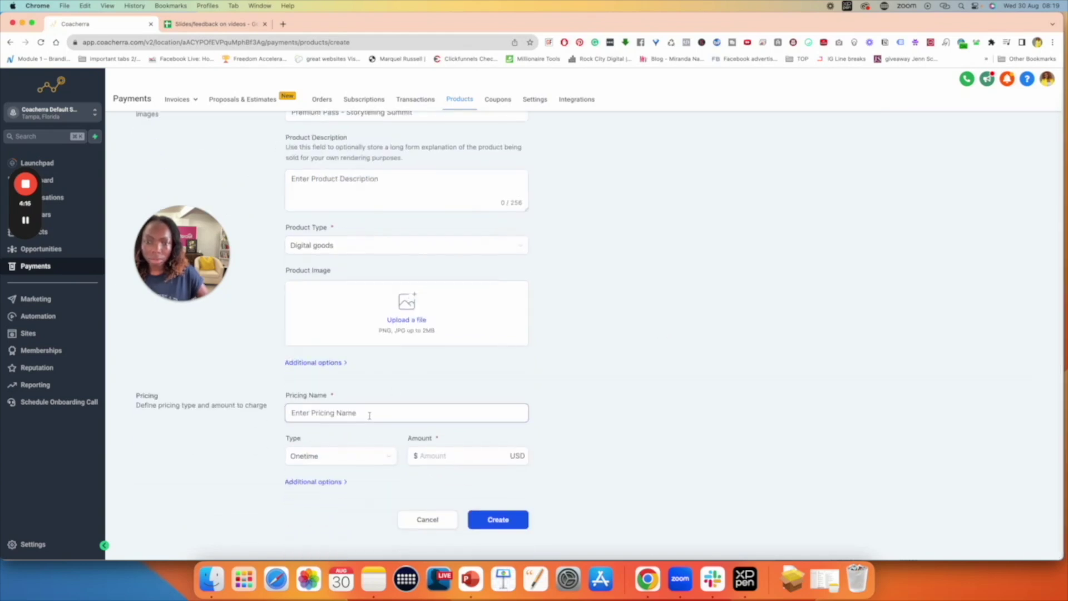
{"action": "key", "text": "super+v"}
{"action": "left_click", "coordinate": [439, 456]}
{"action": "type", "text": "97"}
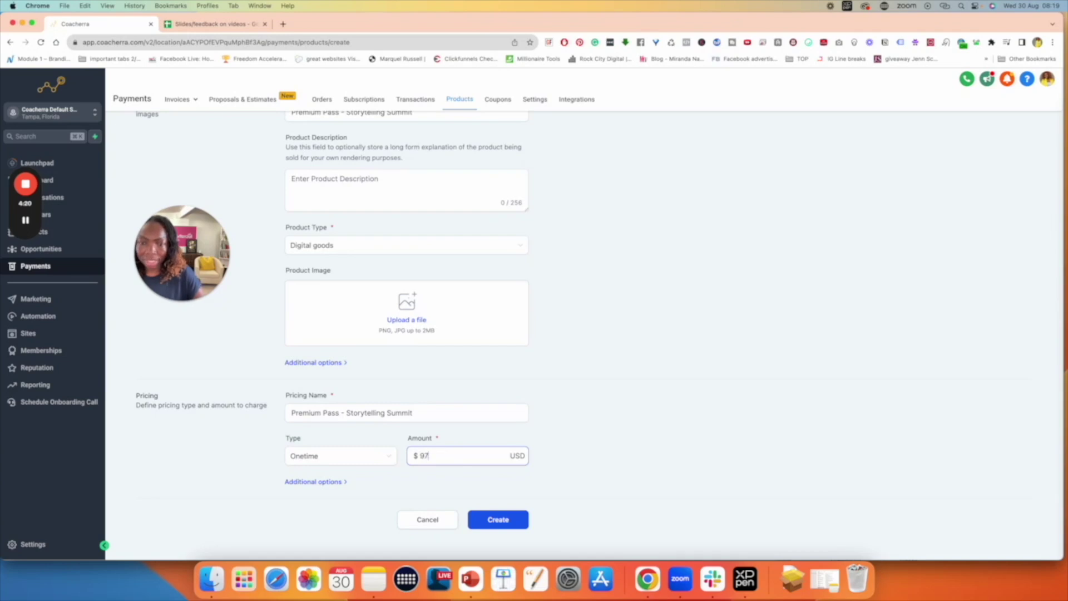
{"action": "left_click", "coordinate": [507, 523]}
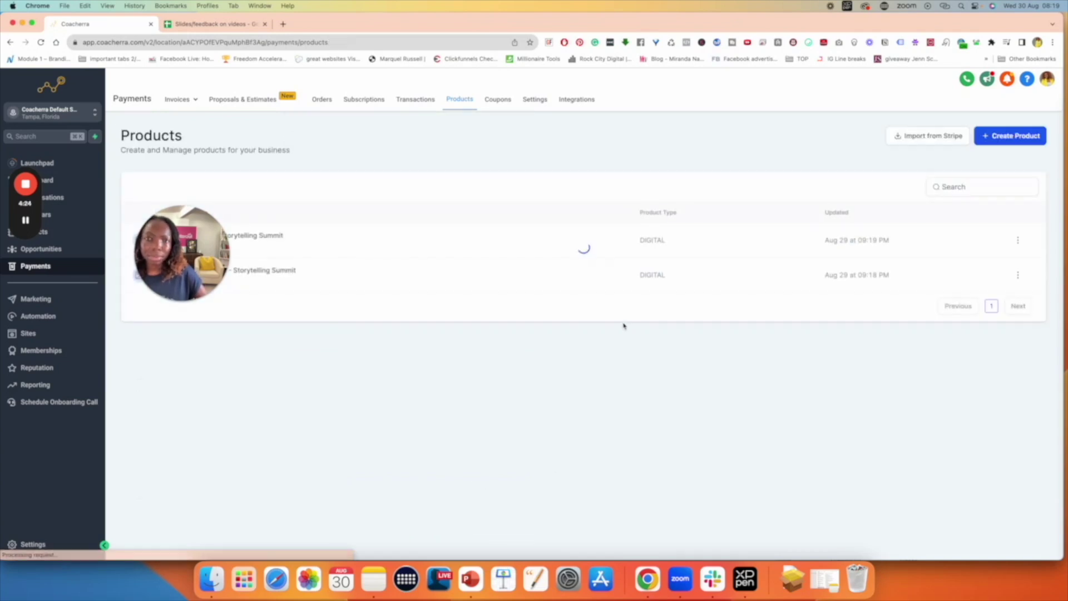
{"action": "left_click_drag", "start_coordinate": [206, 276], "coordinate": [147, 417]}
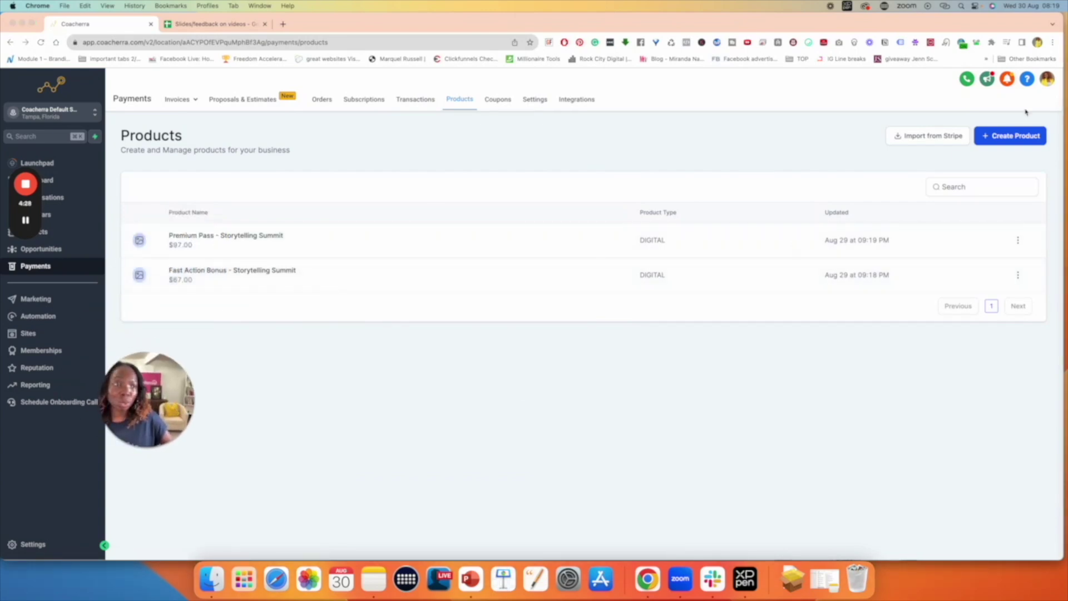
{"action": "left_click", "coordinate": [1023, 140]}
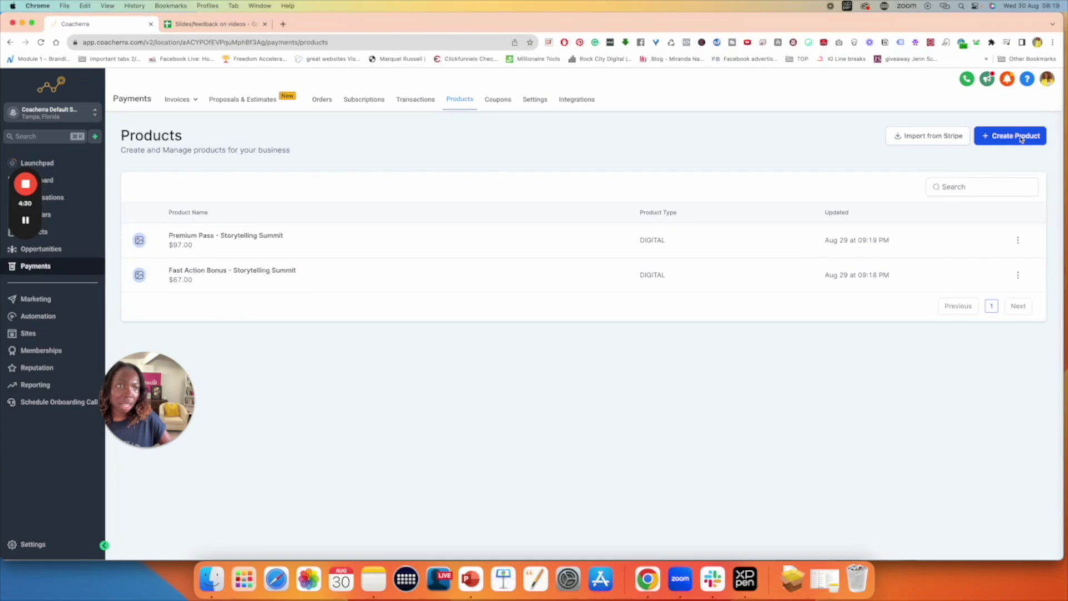
Start a third product named 'Evergreen Pass - Storytelling Summit'
{"action": "left_click", "coordinate": [1023, 139]}
{"action": "left_click", "coordinate": [448, 237]}
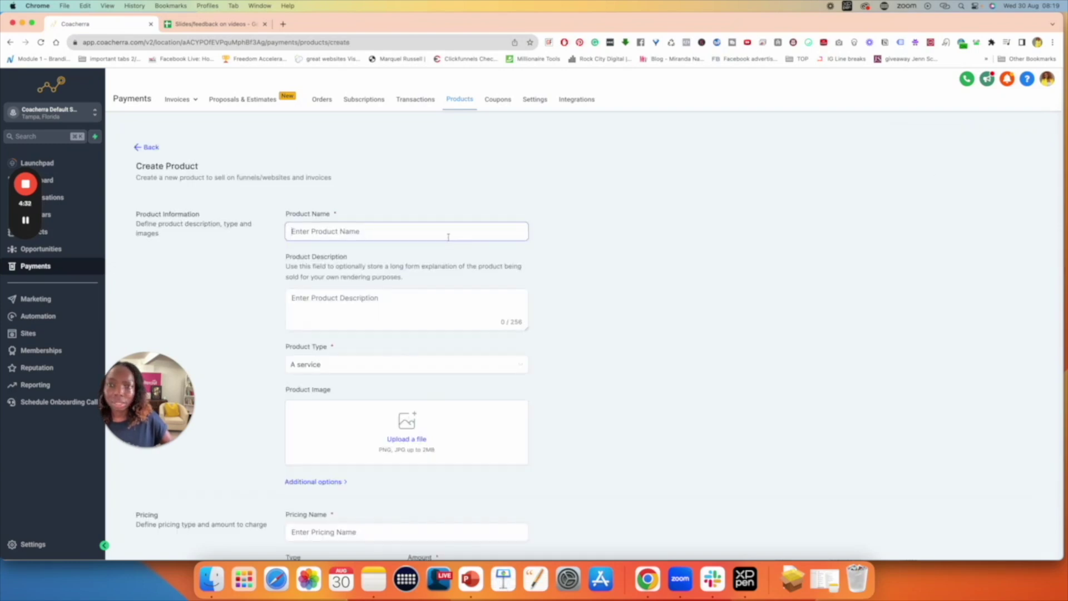
{"action": "key", "text": "super+v"}
{"action": "left_click_drag", "start_coordinate": [294, 234], "coordinate": [321, 233]}
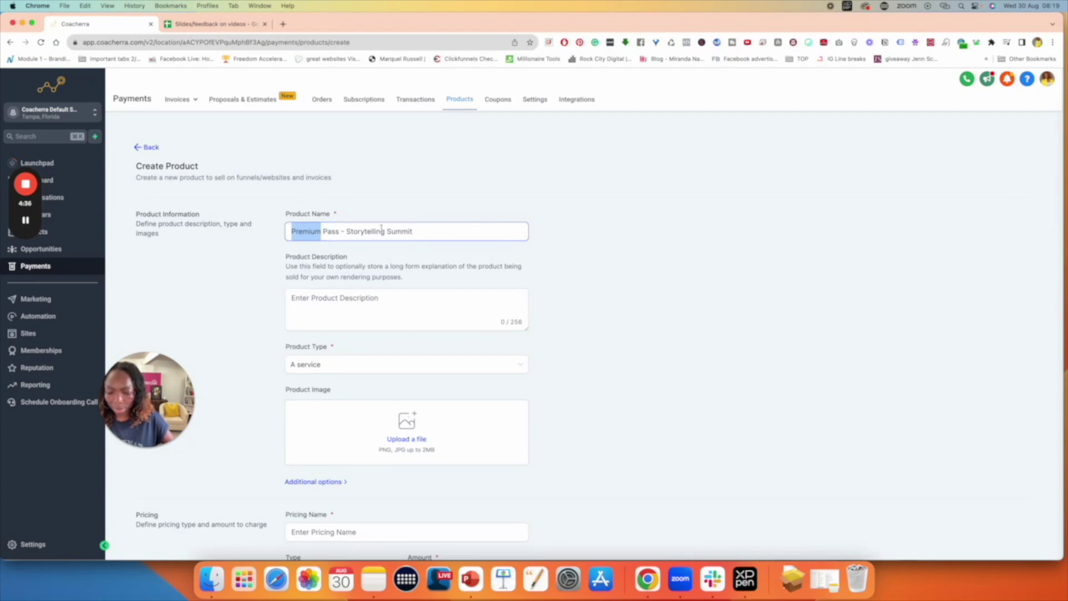
{"action": "type", "text": "Evergreen"}
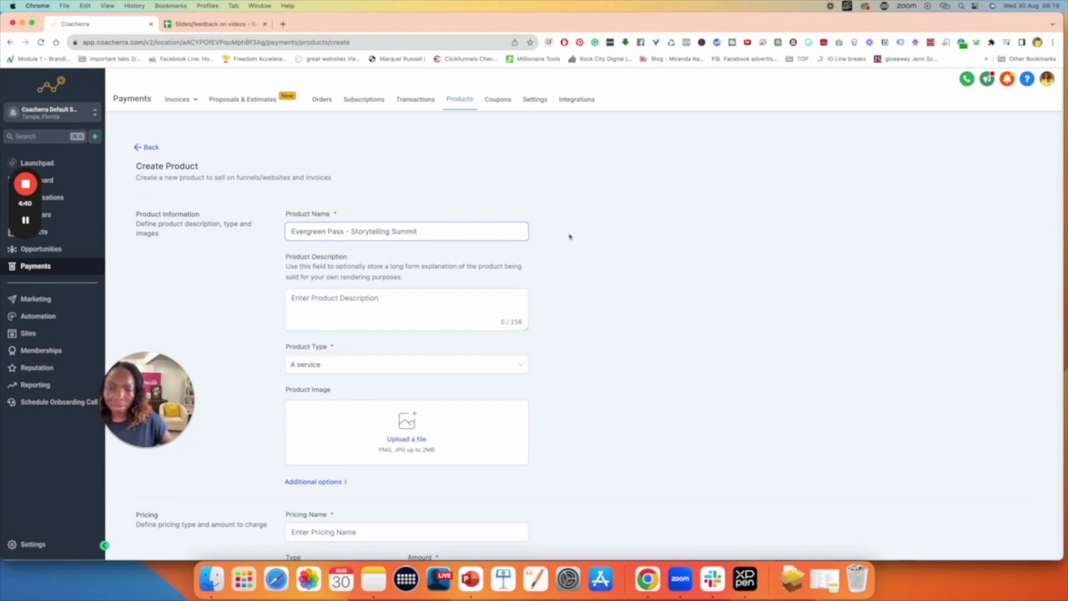
Set the Evergreen Pass product type to Digital goods
{"action": "scroll", "coordinate": [618, 234], "scroll_direction": "down", "scroll_amount": 3}
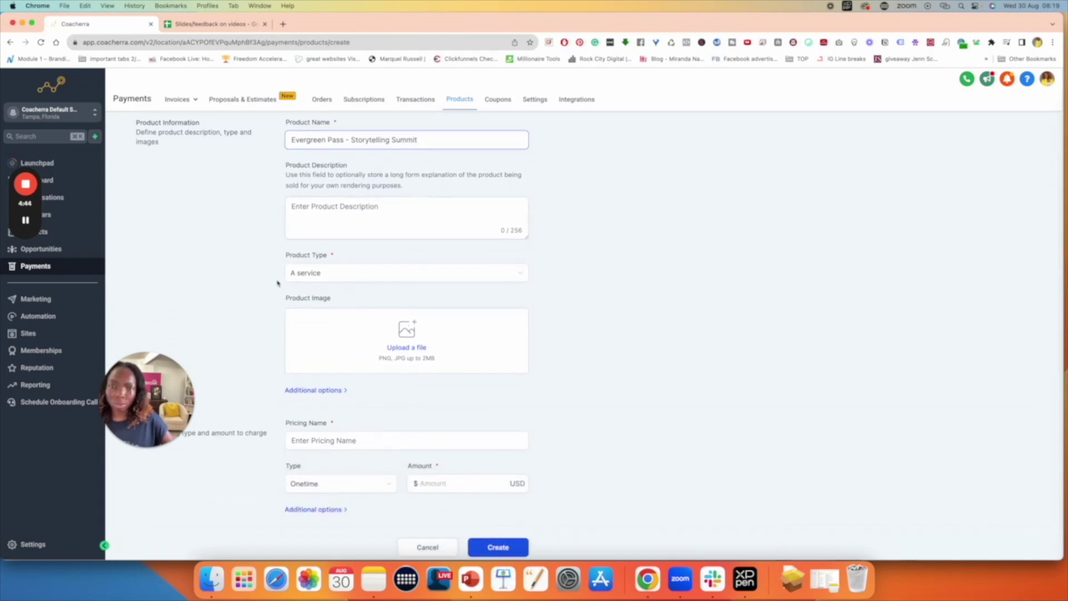
{"action": "left_click", "coordinate": [316, 276]}
{"action": "left_click", "coordinate": [318, 313]}
{"action": "scroll", "coordinate": [504, 341], "scroll_direction": "down", "scroll_amount": 1}
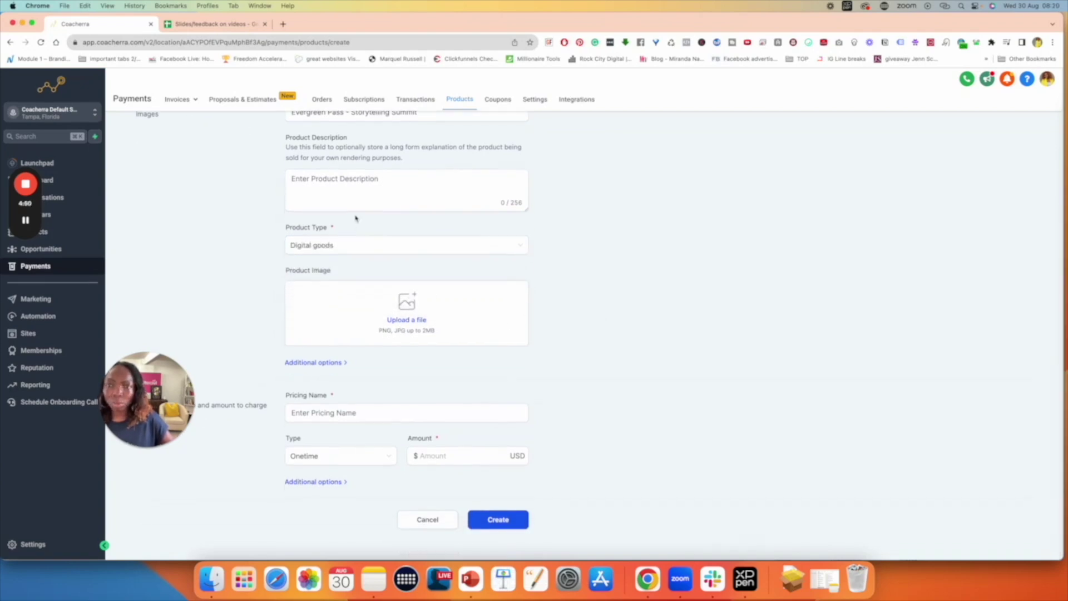
{"action": "scroll", "coordinate": [401, 178], "scroll_direction": "up", "scroll_amount": 1}
{"action": "scroll", "coordinate": [401, 172], "scroll_direction": "up", "scroll_amount": 1}
{"action": "left_click_drag", "start_coordinate": [417, 158], "coordinate": [289, 162]}
{"action": "key", "text": "super+c"}
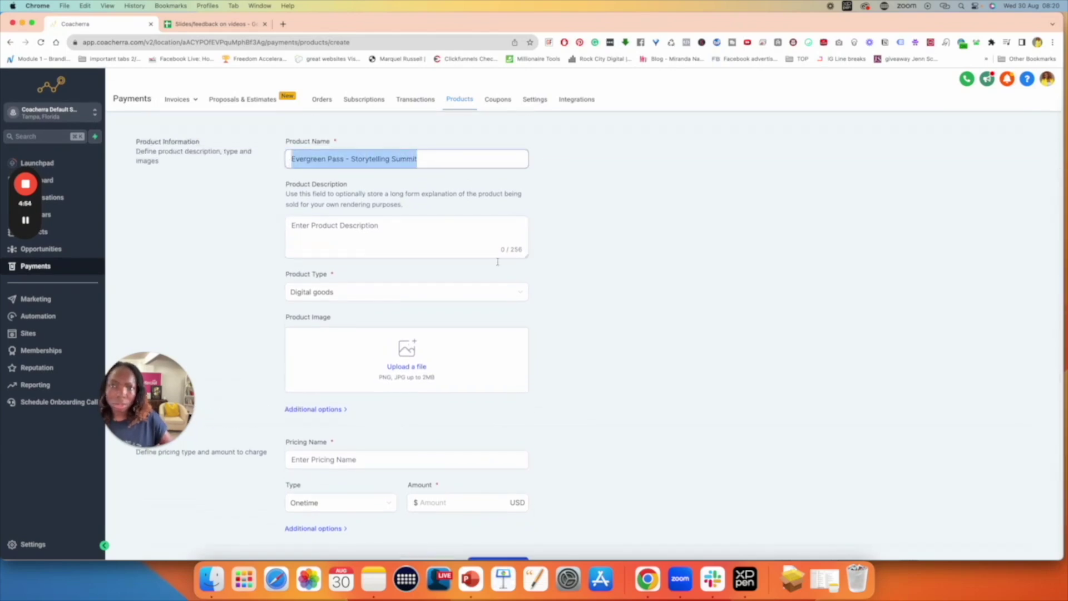
{"action": "left_click", "coordinate": [559, 283]}
Paste the product name as pricing name, enter the $147 one-time price, and create it
{"action": "scroll", "coordinate": [560, 282], "scroll_direction": "down", "scroll_amount": 2}
{"action": "left_click", "coordinate": [376, 417]}
{"action": "key", "text": "super+v"}
{"action": "left_click", "coordinate": [436, 458]}
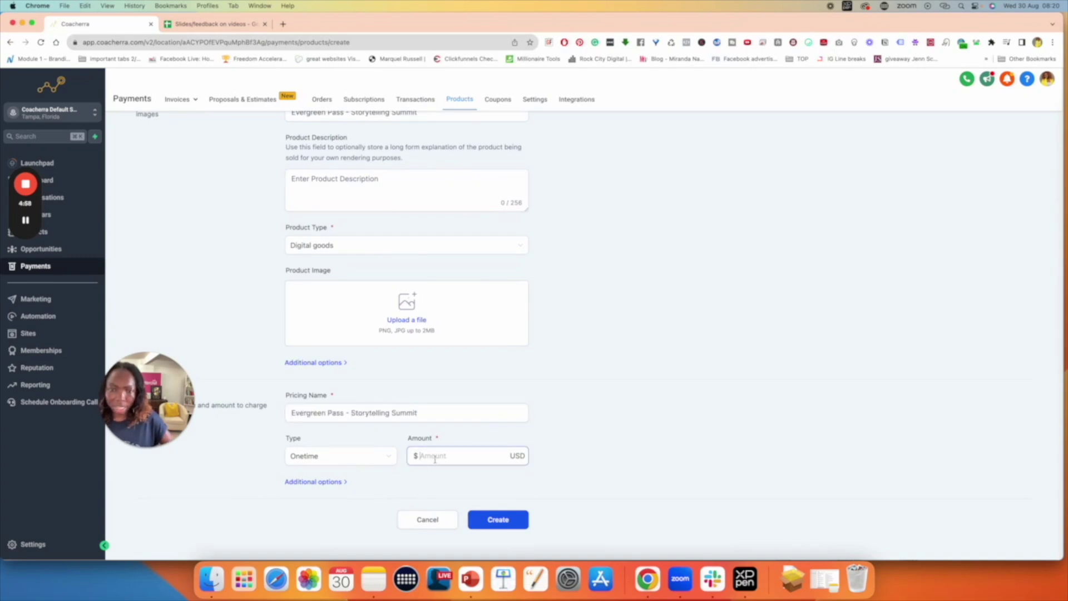
{"action": "type", "text": "147"}
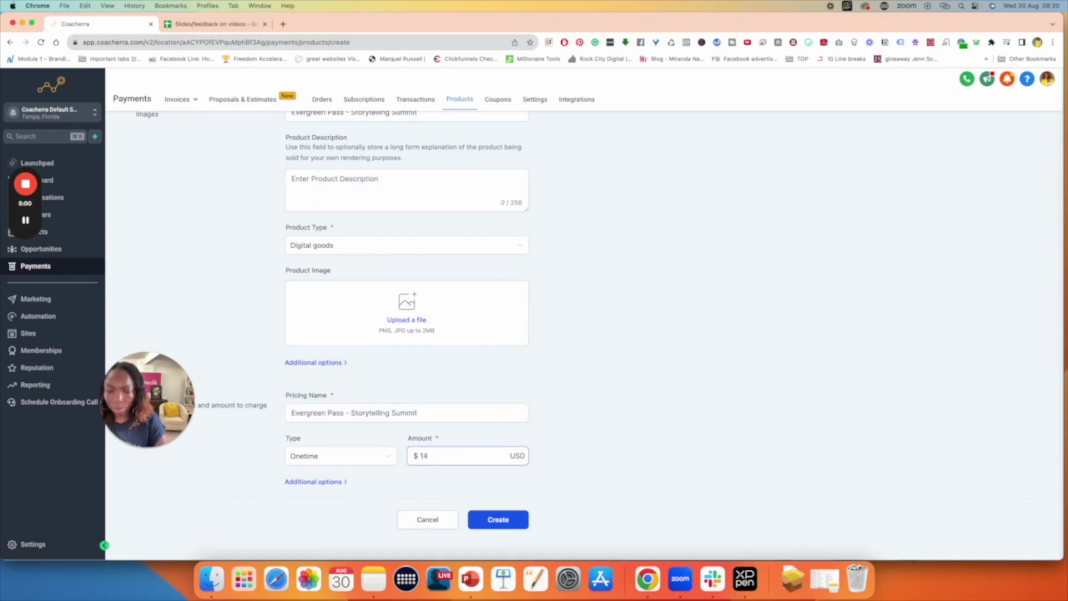
{"action": "left_click", "coordinate": [502, 526]}
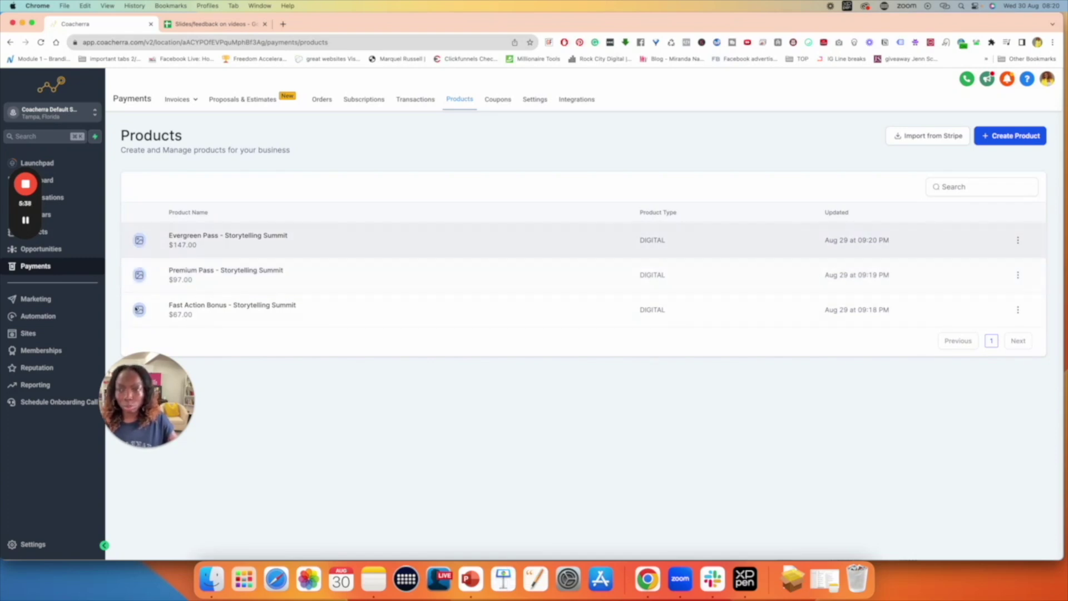
Review the reloaded Products list with Storytelling Summit products at $67, $97 and $147
{"action": "left_click_drag", "start_coordinate": [175, 388], "coordinate": [787, 446]}
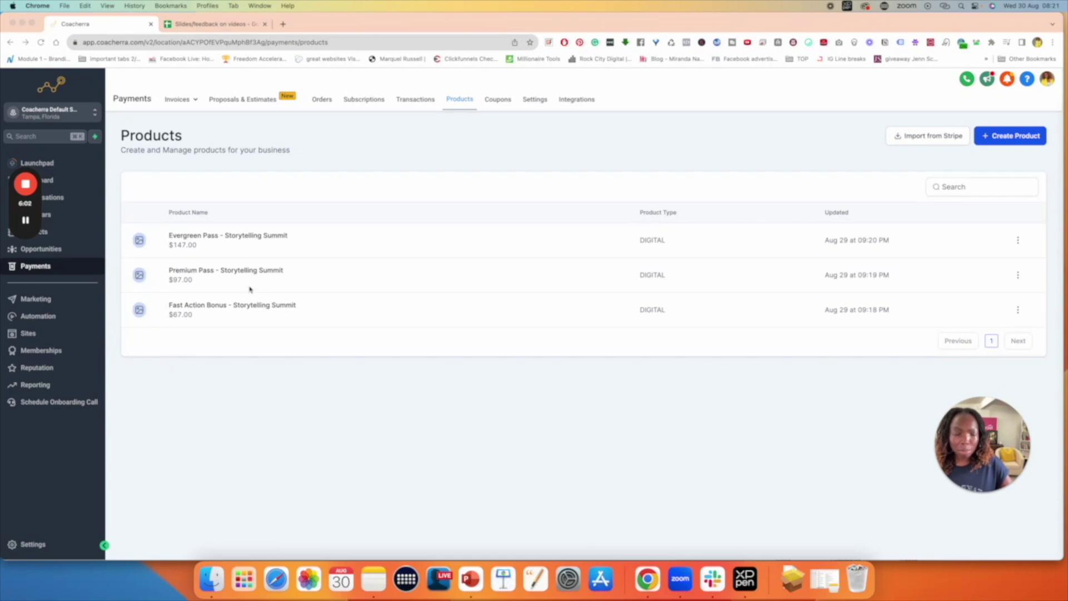
Return to The Lucrative Summit Funnel and select its Fast Action Bonus step
{"action": "left_click", "coordinate": [26, 334]}
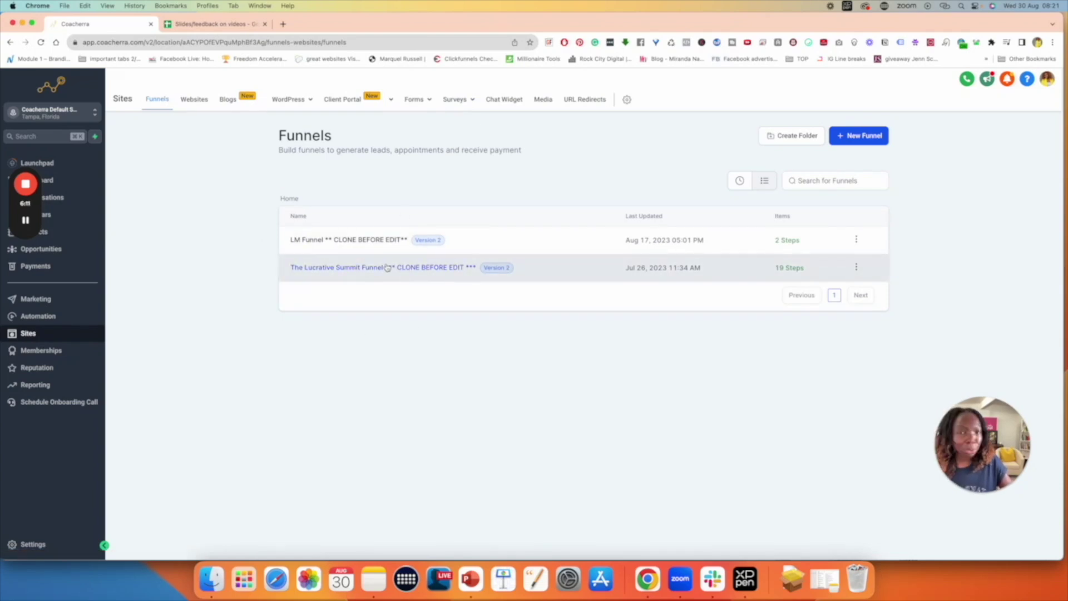
{"action": "left_click", "coordinate": [342, 269]}
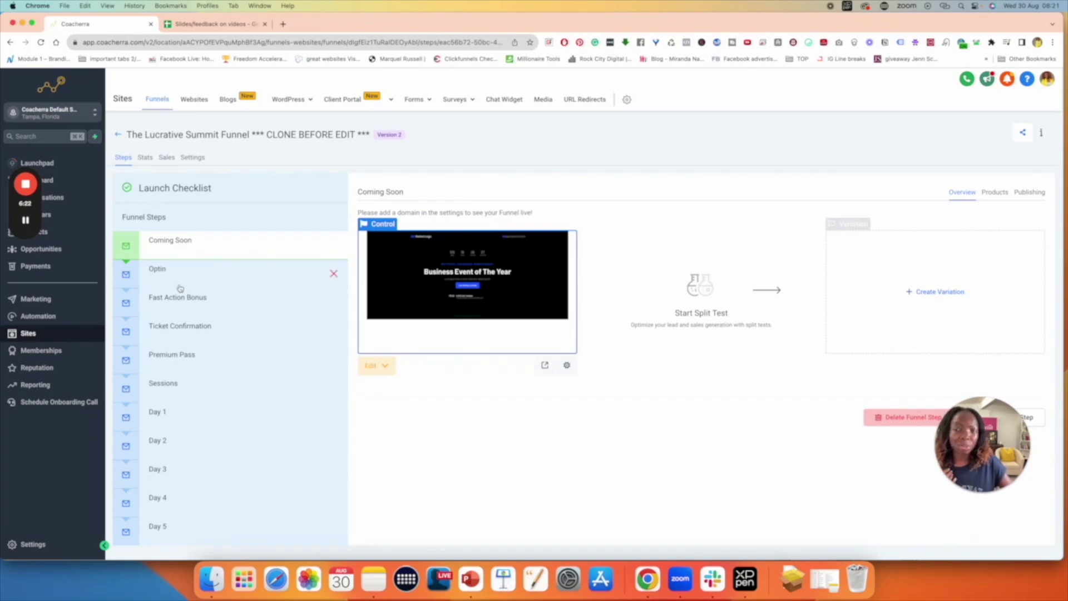
{"action": "left_click", "coordinate": [189, 302]}
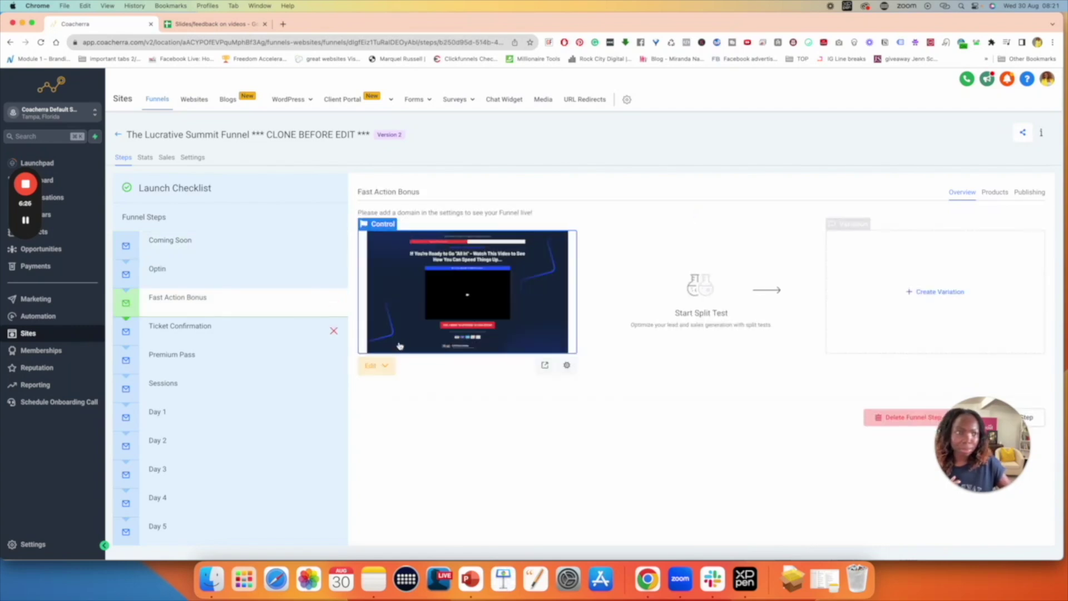
{"action": "scroll", "coordinate": [603, 383], "scroll_direction": "down", "scroll_amount": 1}
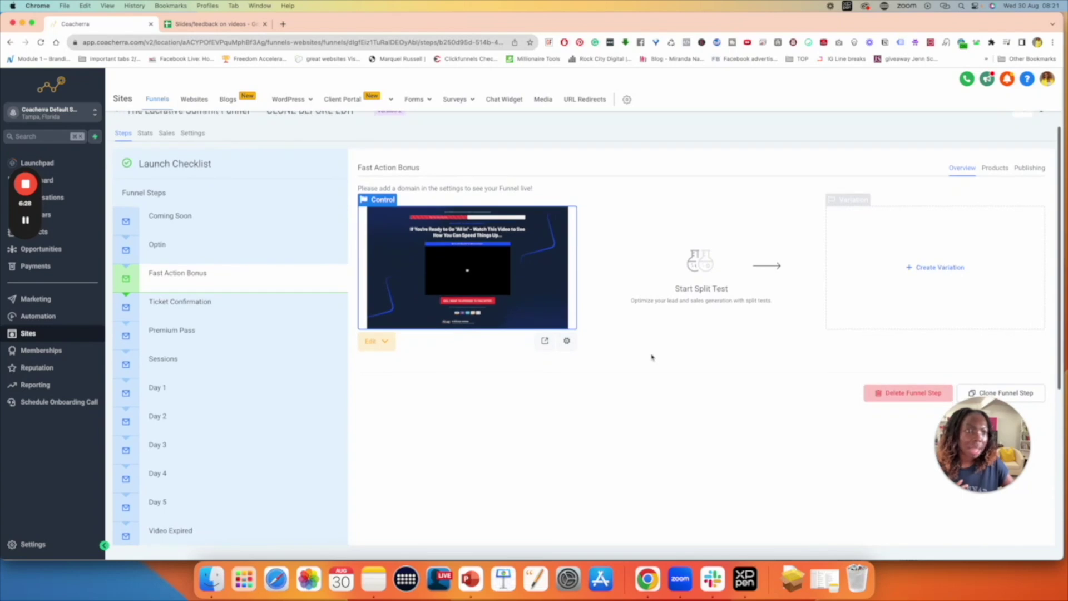
Add a product to the step, choosing 'Fast Action Bonus - Storytelling Summit'
{"action": "left_click", "coordinate": [996, 169]}
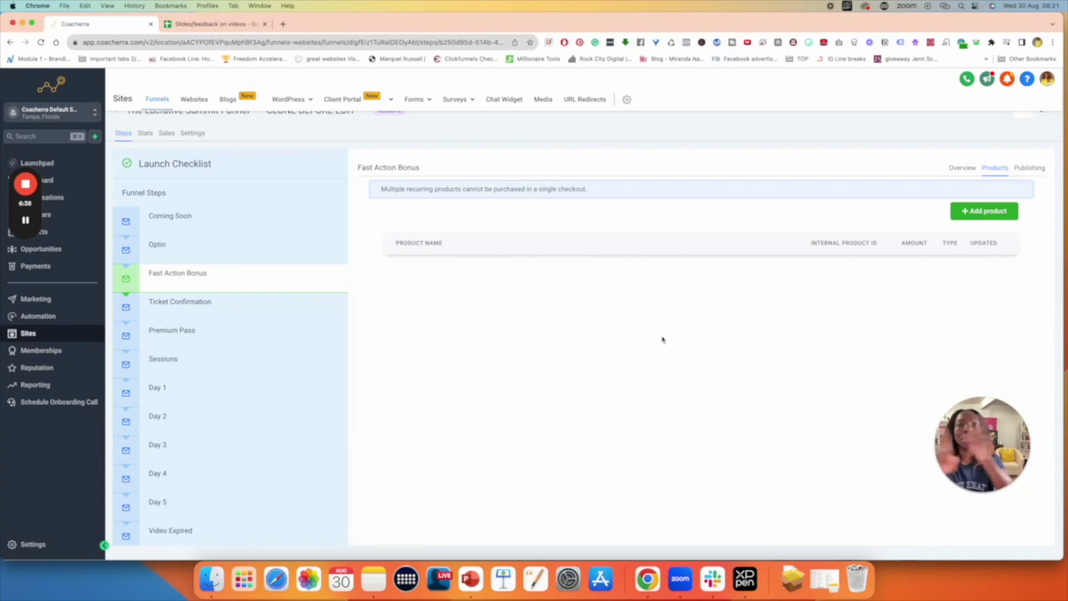
{"action": "left_click", "coordinate": [987, 211]}
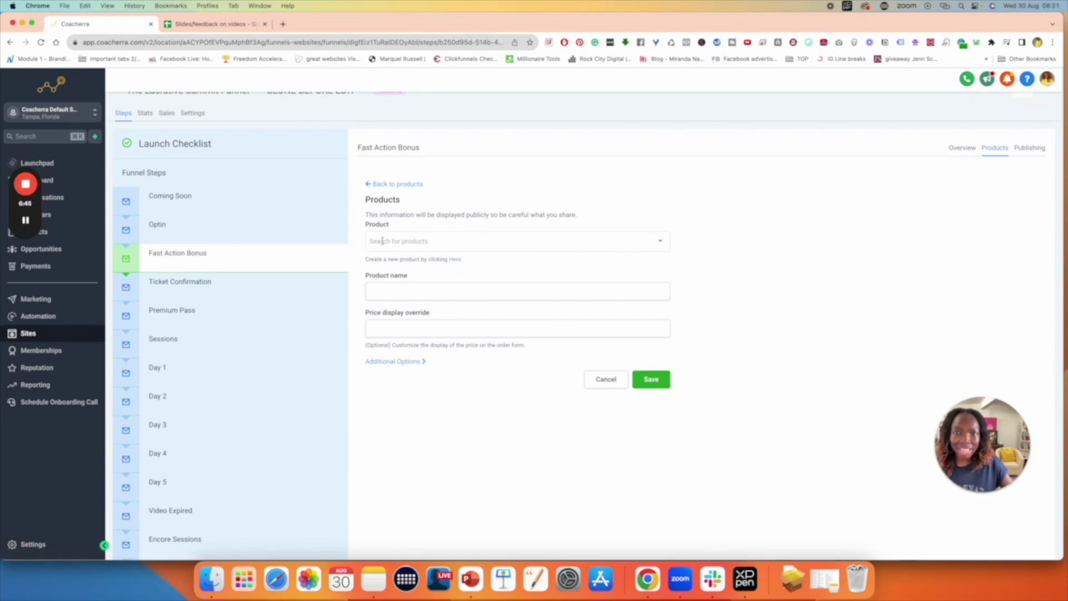
{"action": "left_click", "coordinate": [652, 243]}
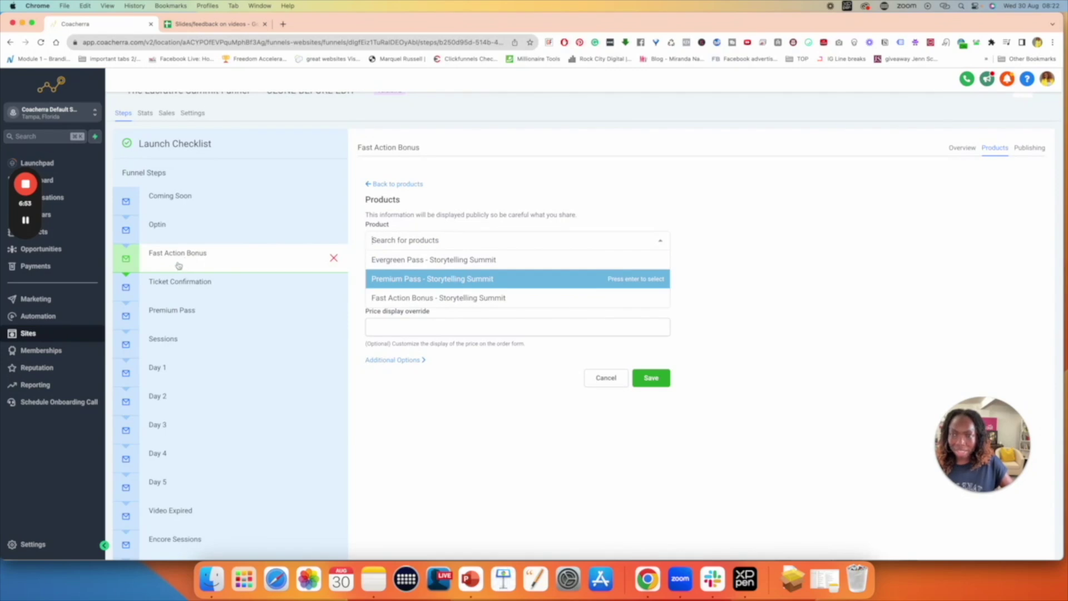
{"action": "left_click", "coordinate": [421, 300]}
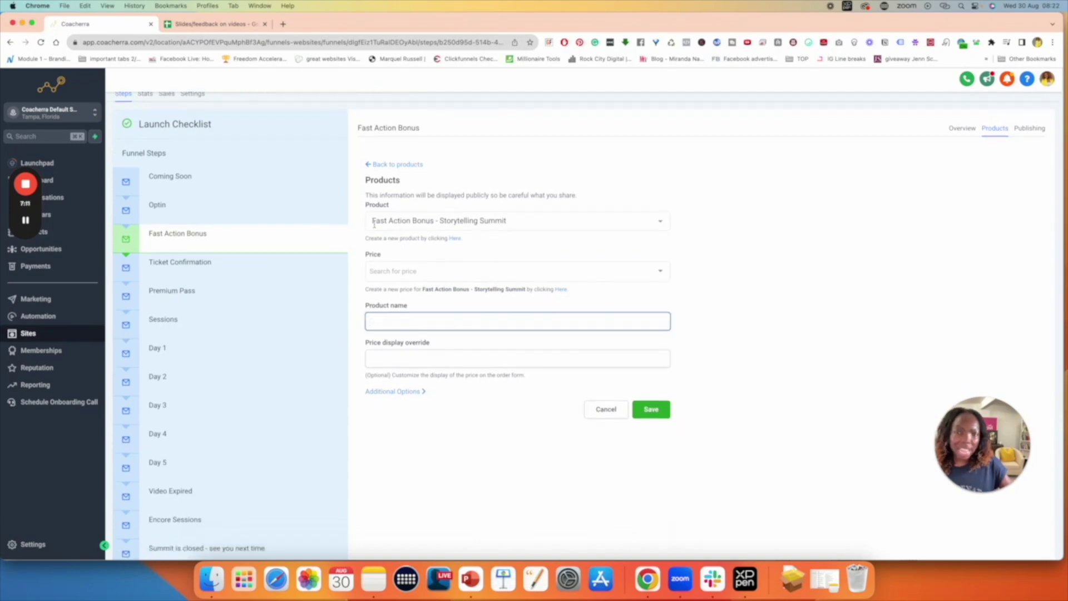
{"action": "left_click", "coordinate": [373, 221]}
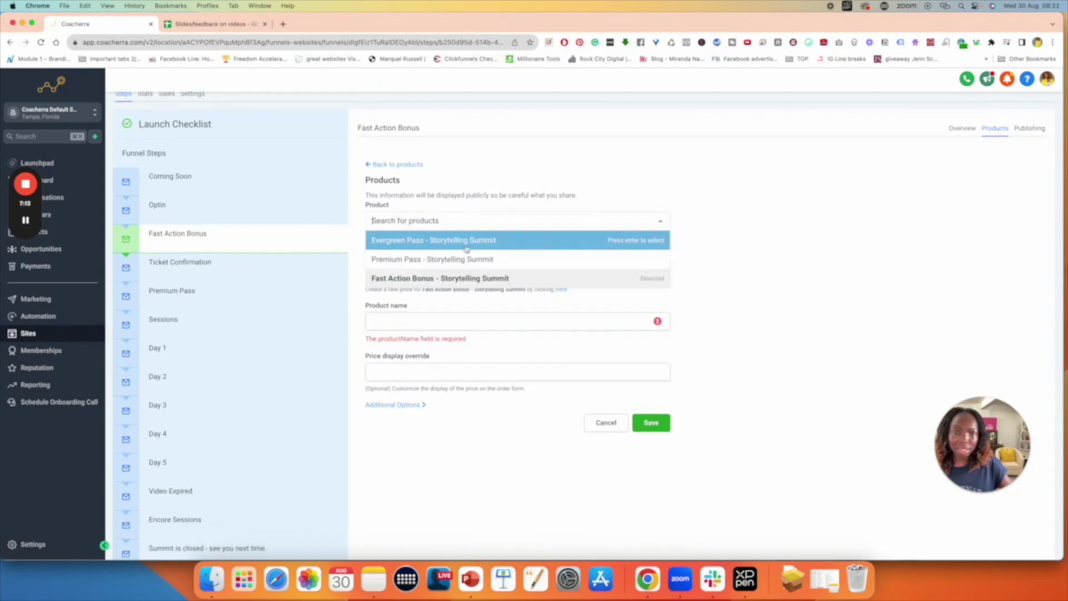
{"action": "key", "text": "Escape"}
Name it 'Fast Action Bonus', select its Storytelling Summit price, and save
{"action": "left_click", "coordinate": [414, 323]}
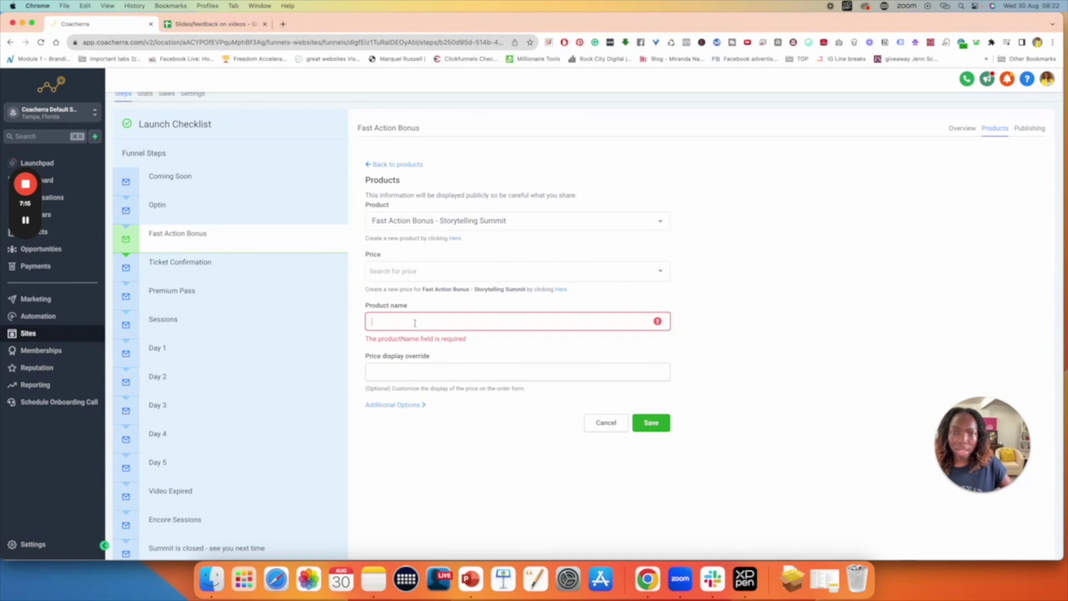
{"action": "type", "text": "F"}
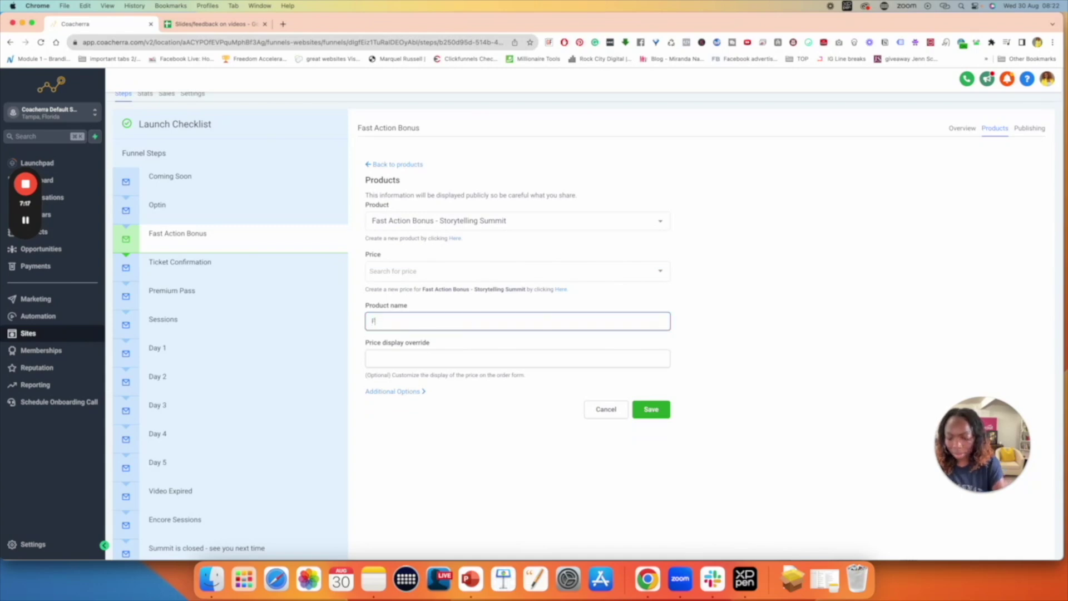
{"action": "type", "text": "ast Action Bonus"}
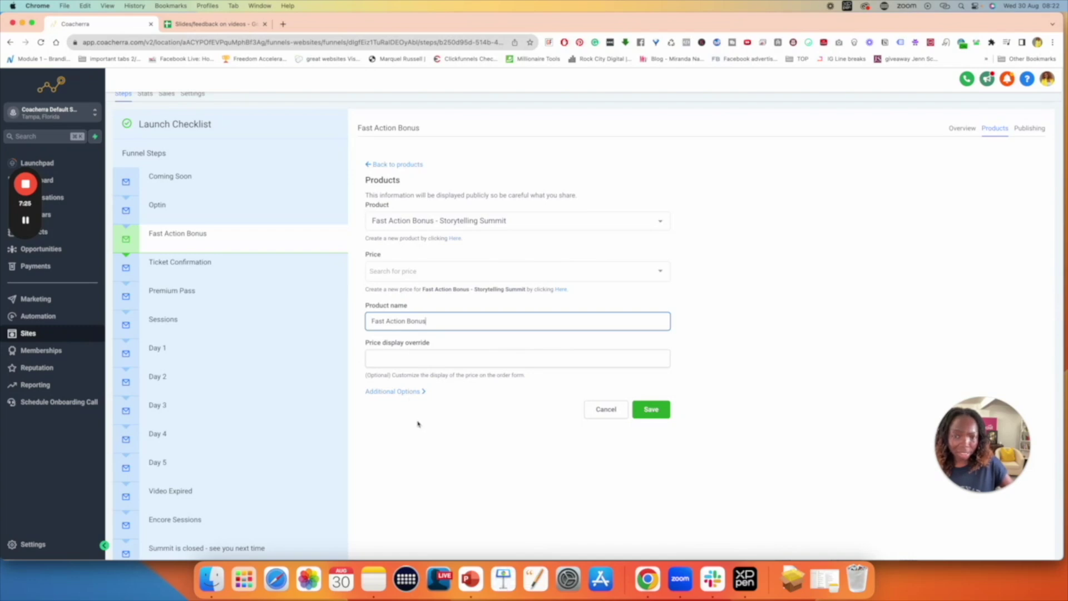
{"action": "left_click", "coordinate": [406, 392]}
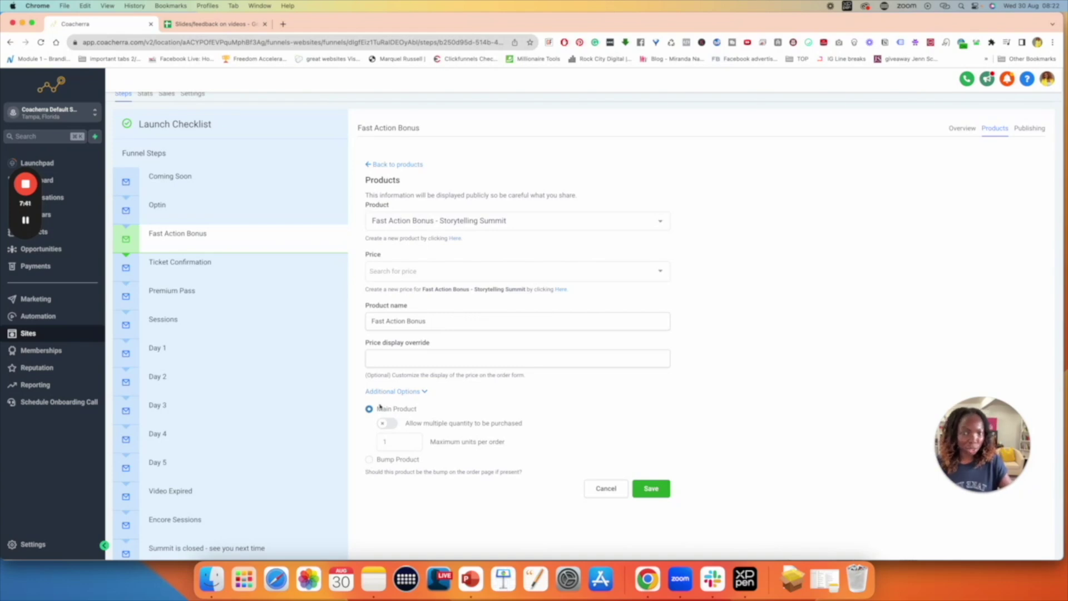
{"action": "left_click", "coordinate": [424, 392]}
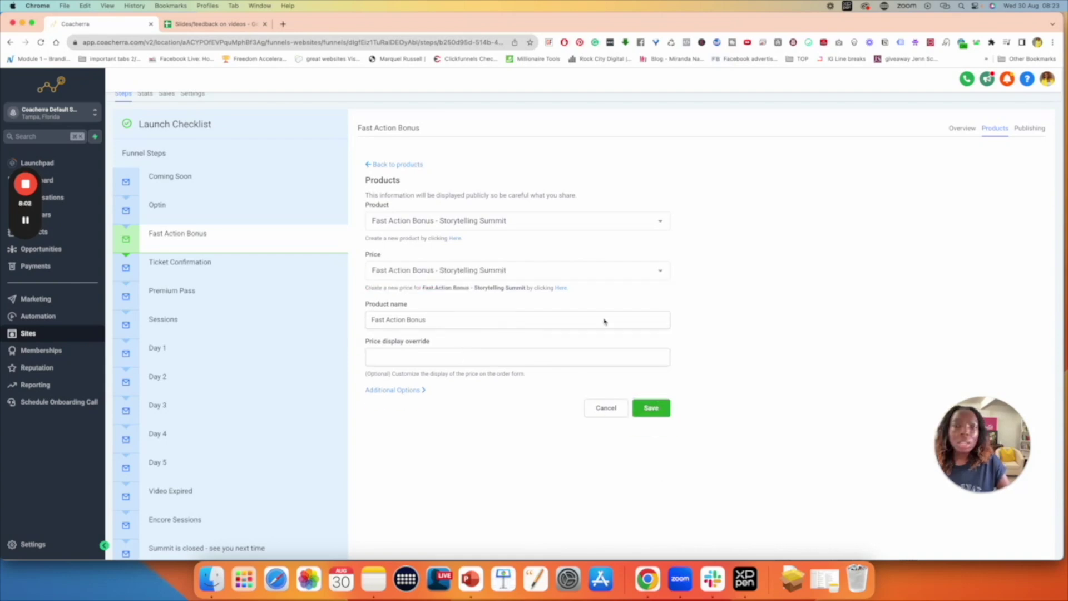
{"action": "double_click", "coordinate": [376, 254]}
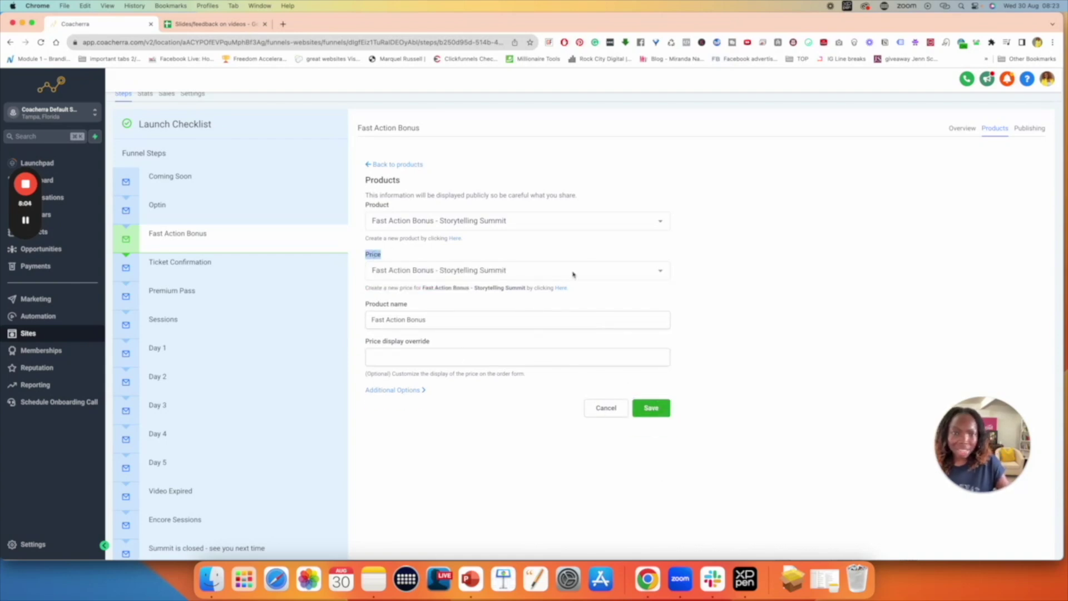
{"action": "left_click", "coordinate": [621, 276]}
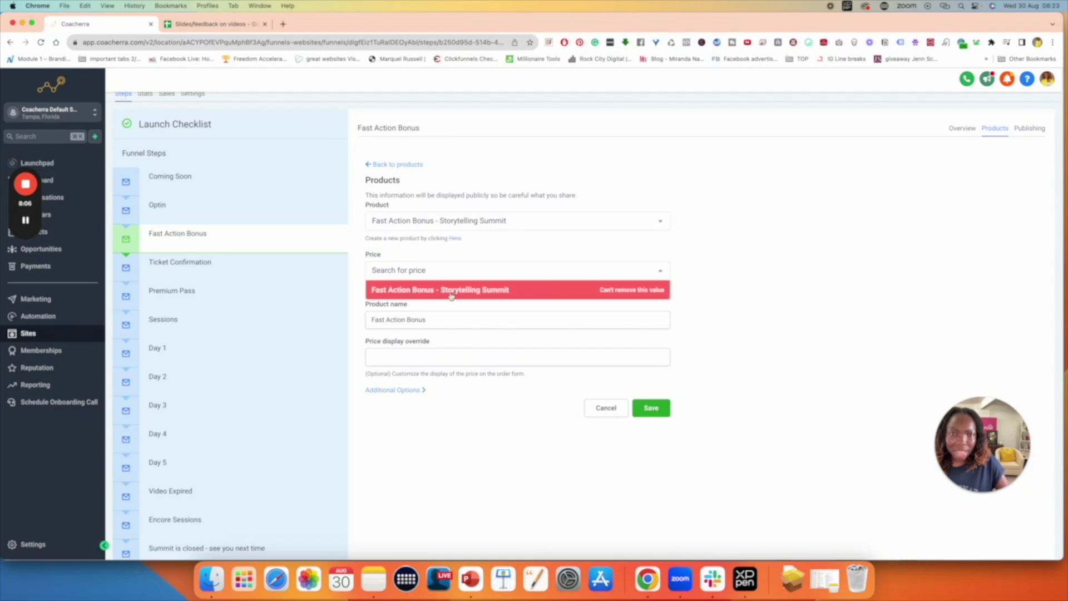
{"action": "left_click", "coordinate": [405, 290]}
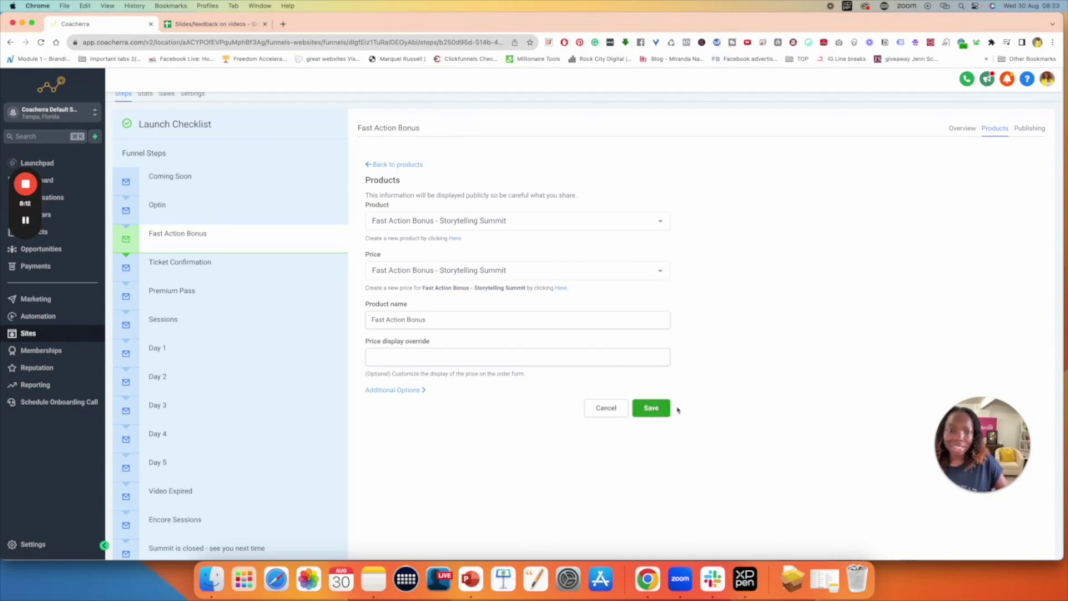
{"action": "left_click", "coordinate": [652, 408]}
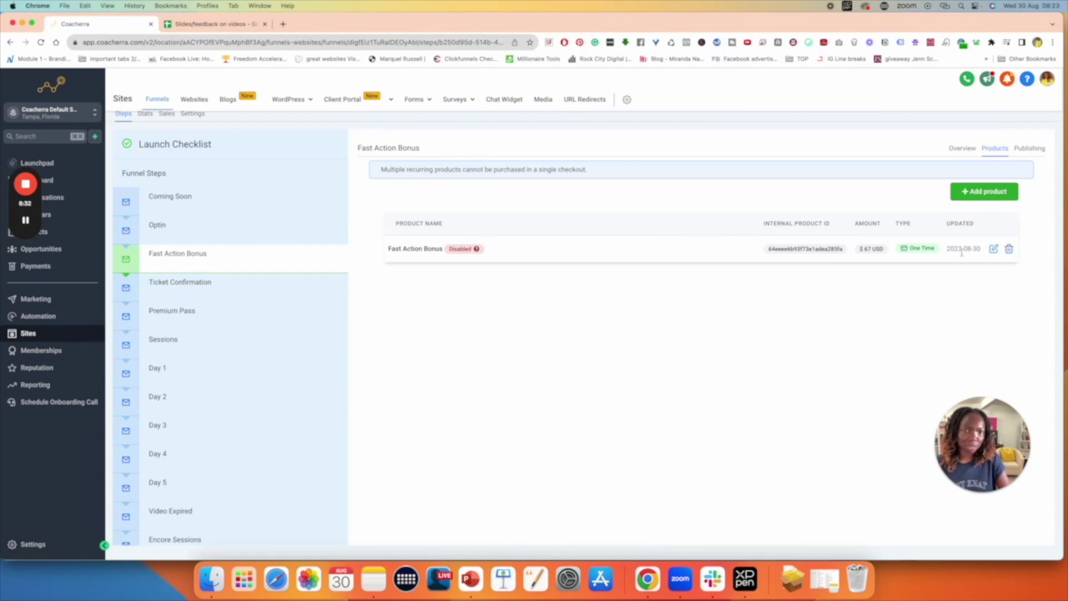
{"action": "mouse_move", "coordinate": [478, 254]}
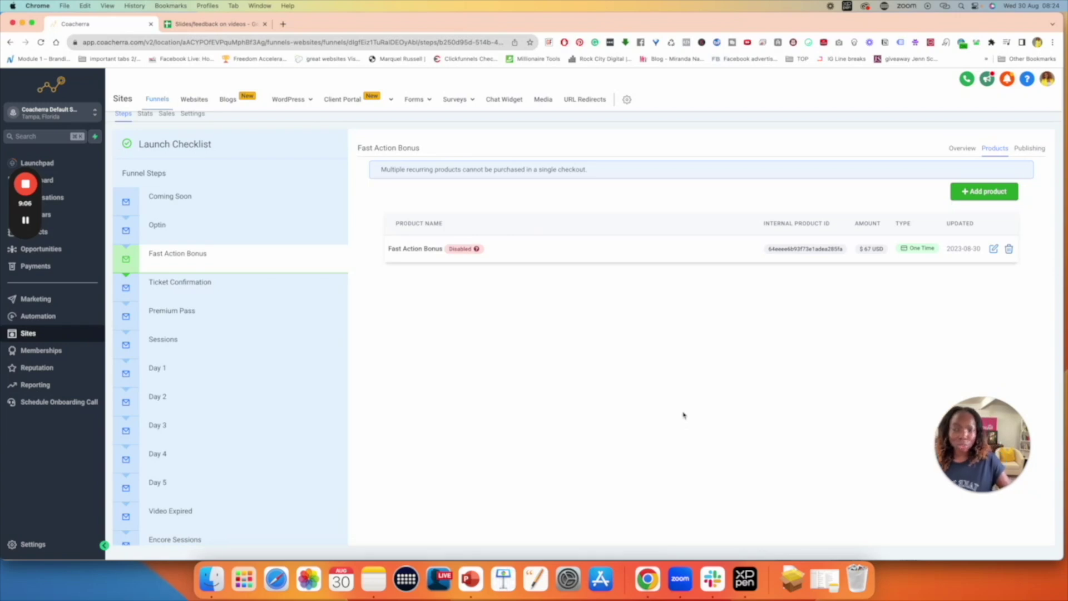
{"action": "mouse_move", "coordinate": [176, 264]}
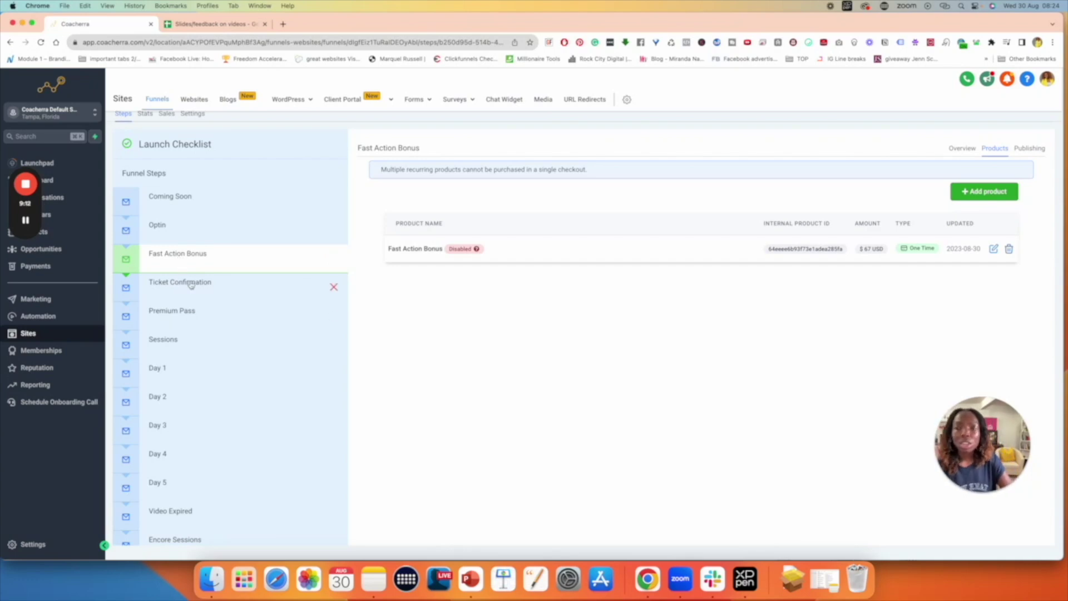
{"action": "left_click", "coordinate": [186, 318]}
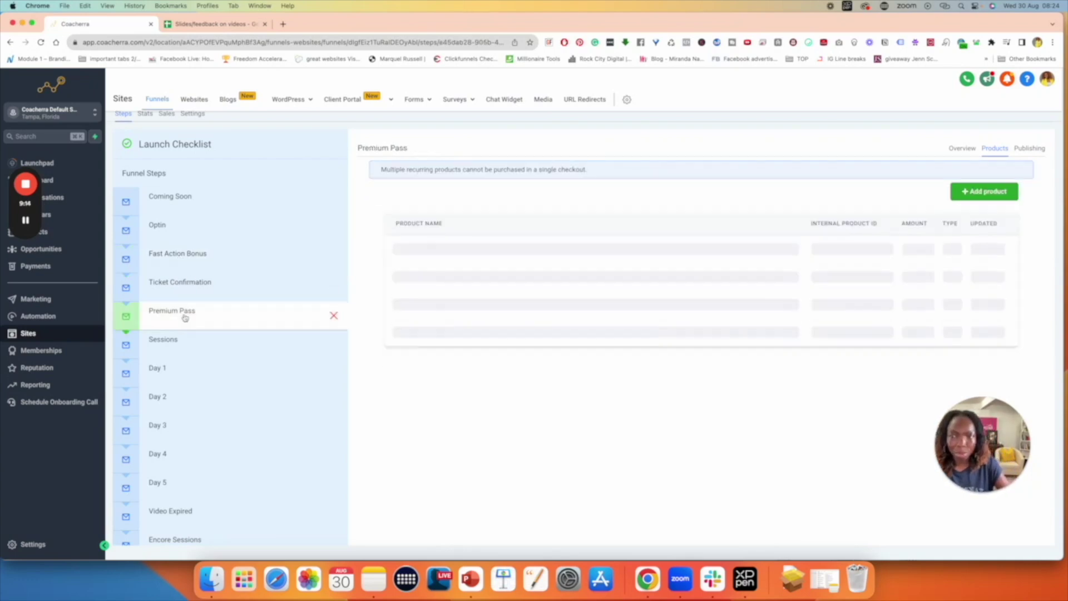
{"action": "left_click", "coordinate": [984, 192]}
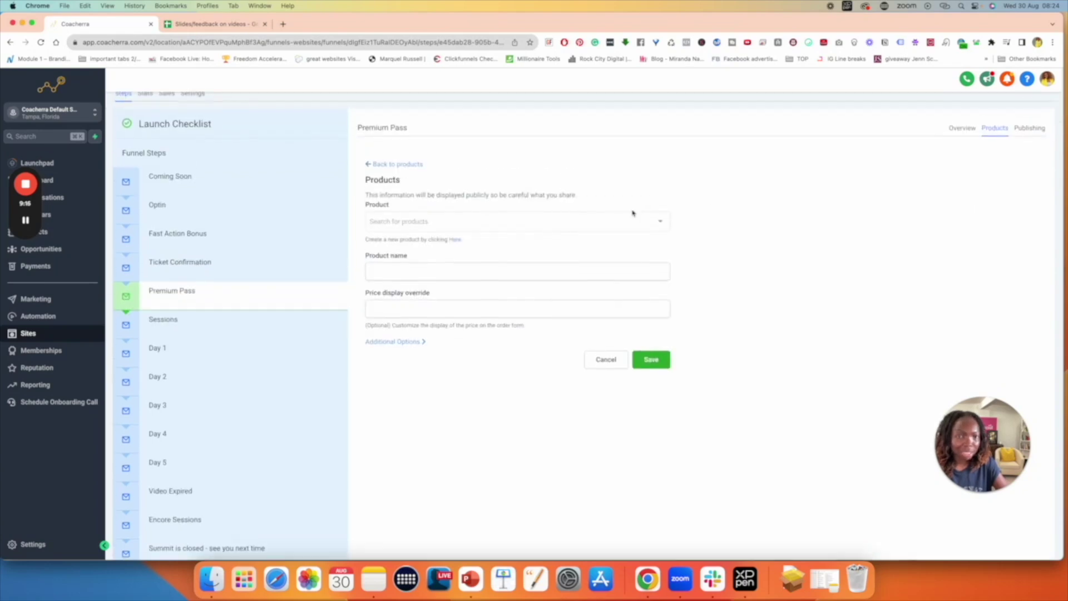
{"action": "left_click", "coordinate": [599, 364]}
{"action": "scroll", "coordinate": [317, 379], "scroll_direction": "down", "scroll_amount": 5}
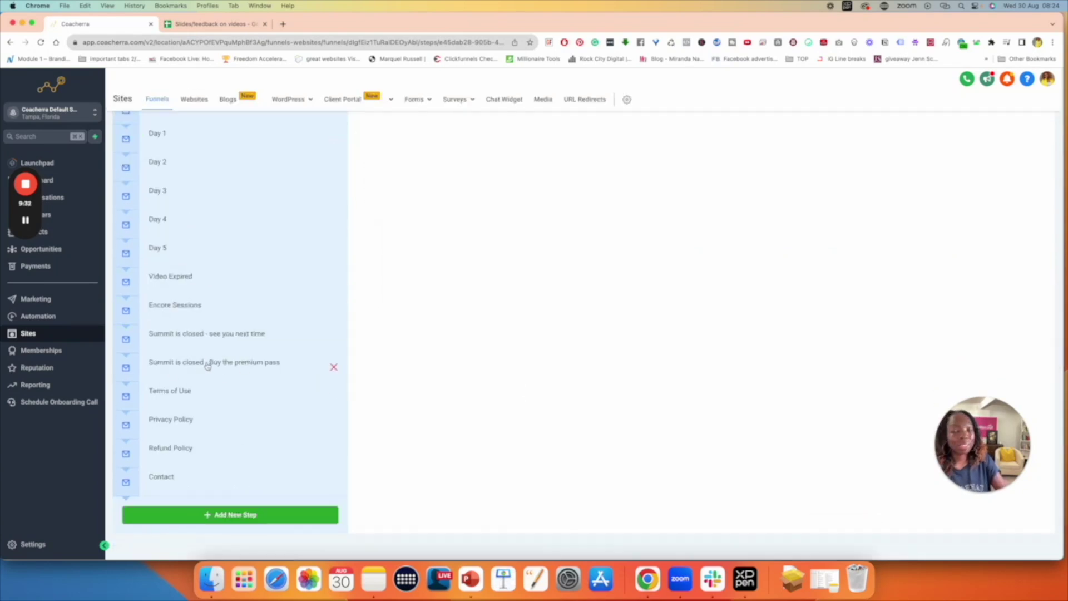
{"action": "scroll", "coordinate": [562, 305], "scroll_direction": "up", "scroll_amount": 5}
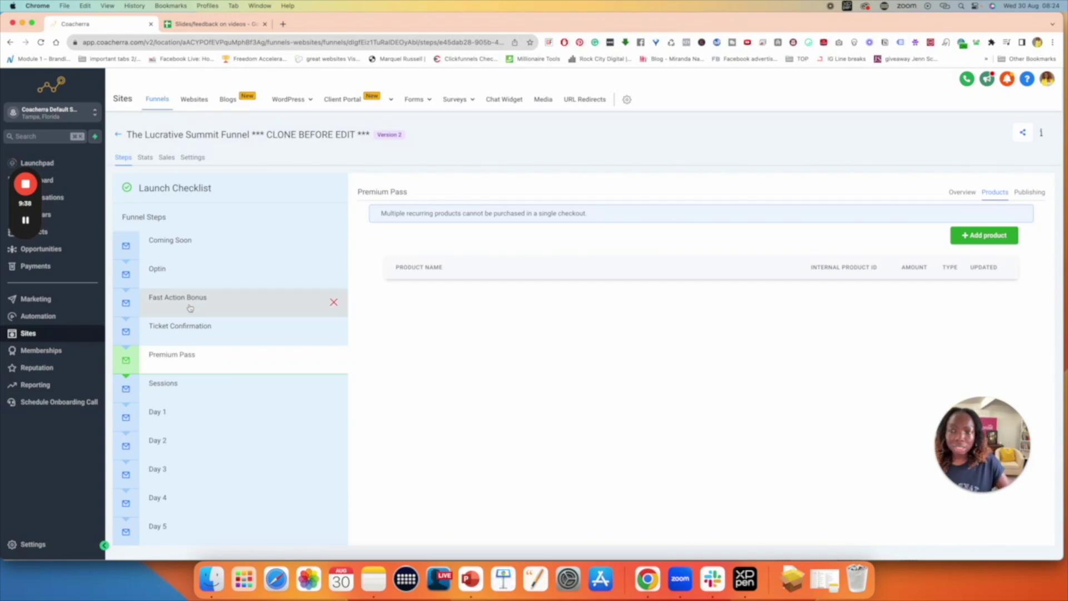
{"action": "left_click", "coordinate": [209, 304]}
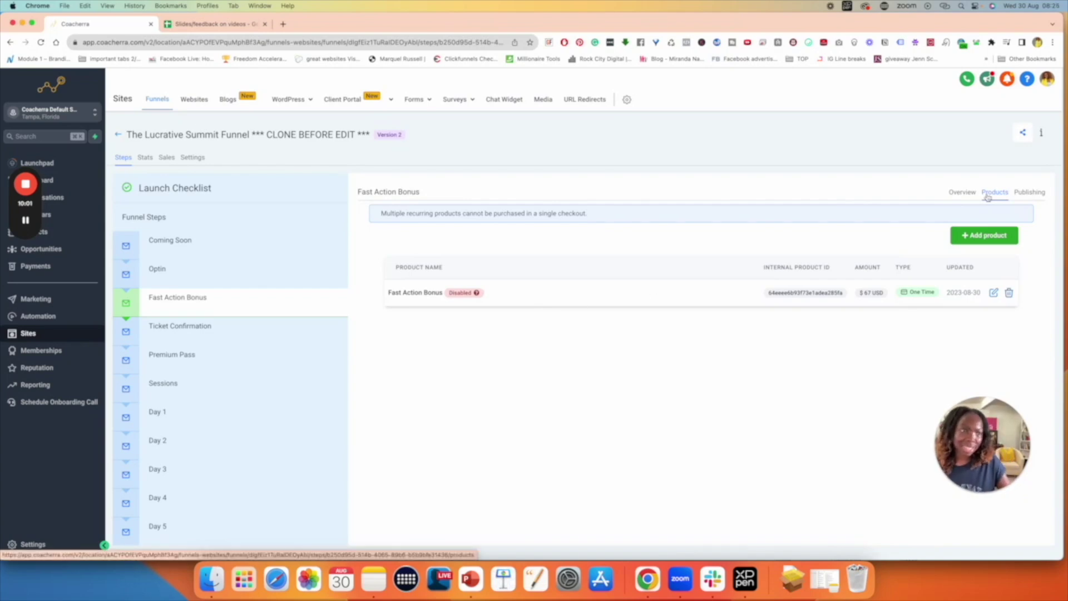
In Publishing settings, keep the name 'Fast Action Bonus' and path /fast-action-bonus, then update the step
{"action": "left_click", "coordinate": [1029, 196]}
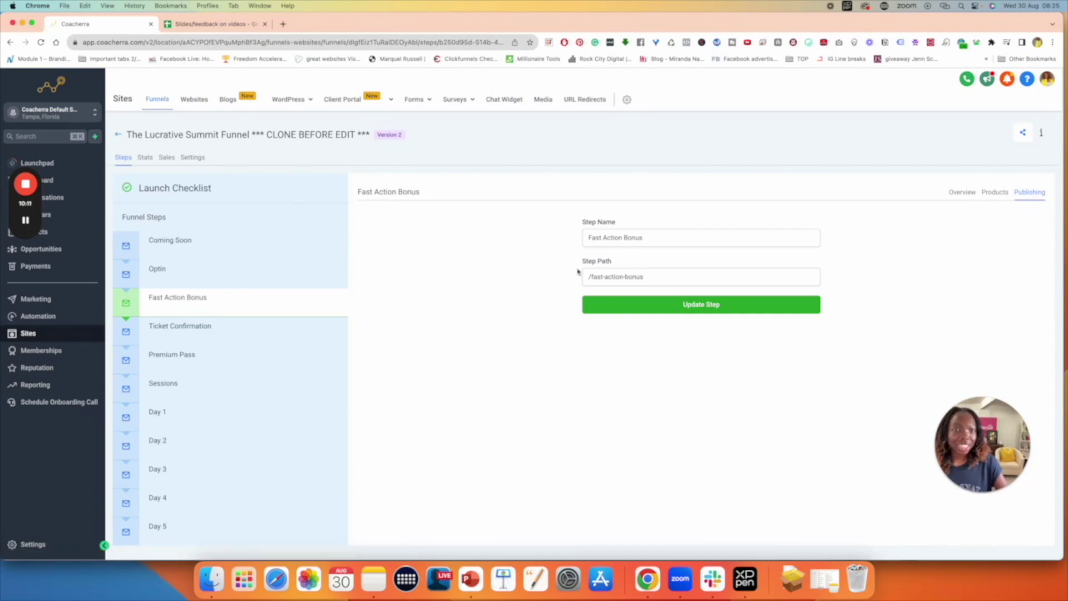
{"action": "left_click", "coordinate": [635, 239]}
{"action": "triple_click", "coordinate": [623, 238]}
{"action": "left_click", "coordinate": [619, 237]}
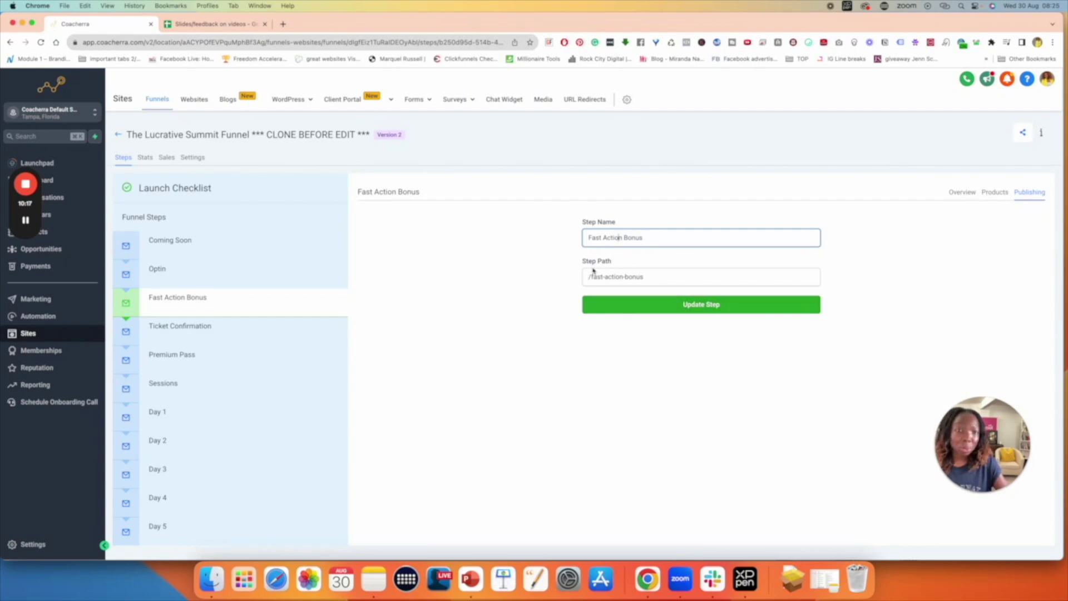
{"action": "left_click", "coordinate": [641, 280]}
{"action": "left_click_drag", "start_coordinate": [644, 277], "coordinate": [590, 276]}
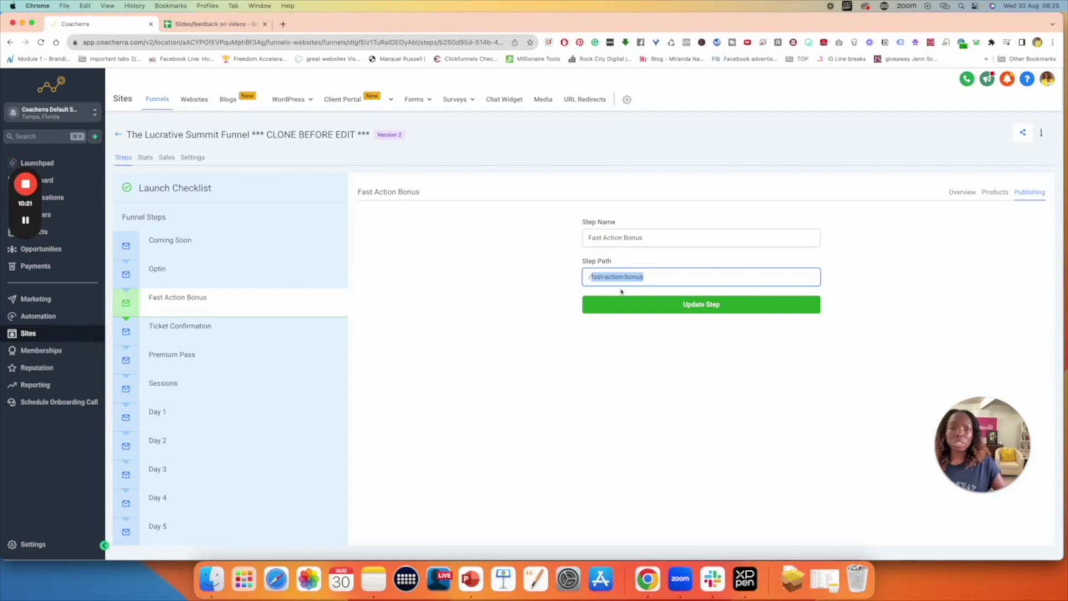
{"action": "left_click", "coordinate": [651, 276]}
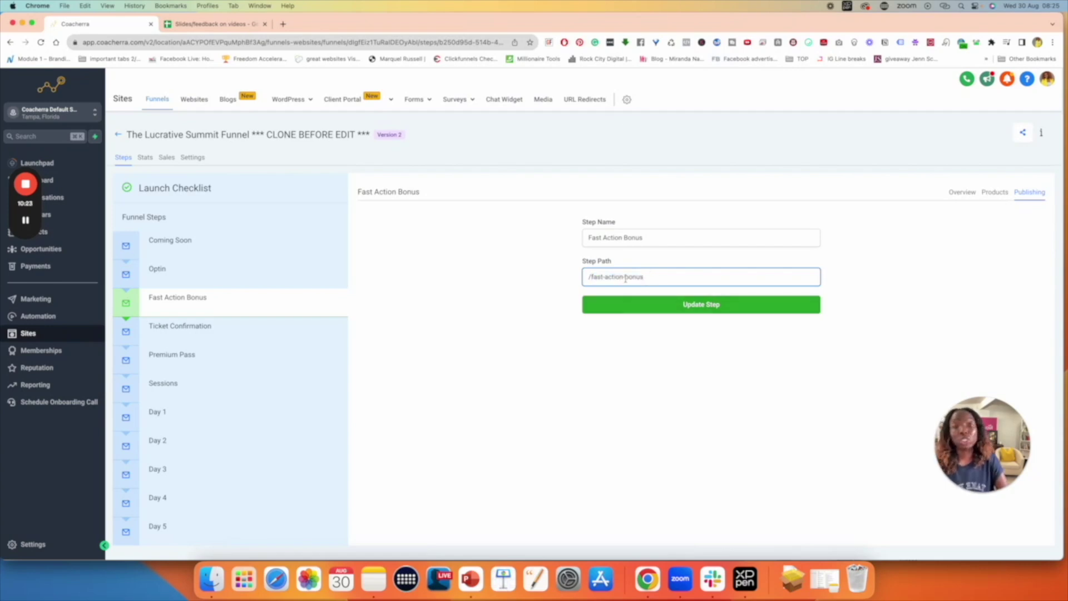
{"action": "scroll", "coordinate": [625, 280], "scroll_direction": "down", "scroll_amount": 1}
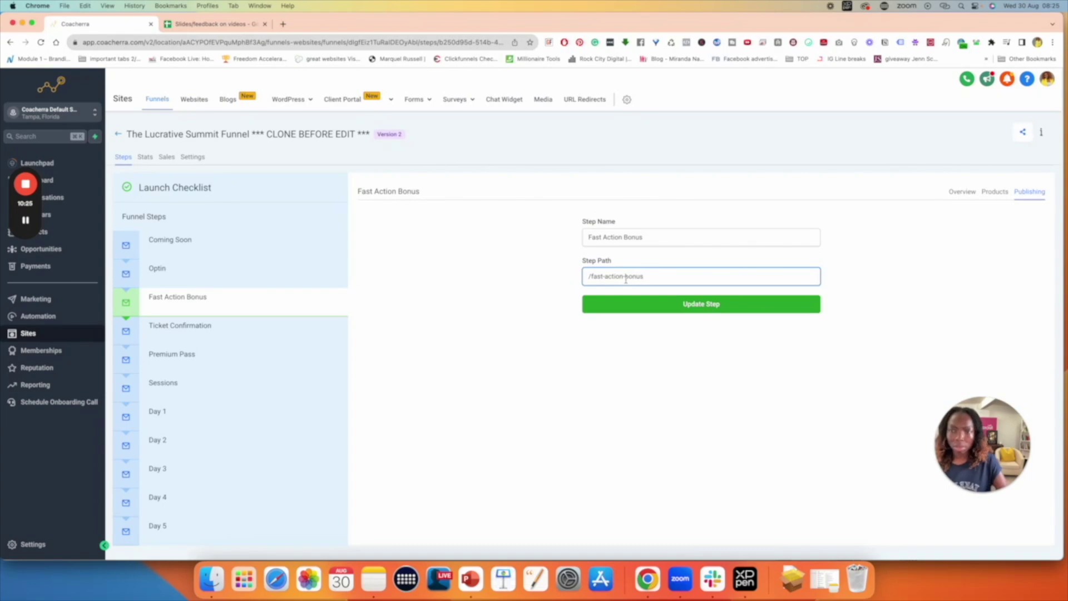
{"action": "scroll", "coordinate": [693, 326], "scroll_direction": "up", "scroll_amount": 1}
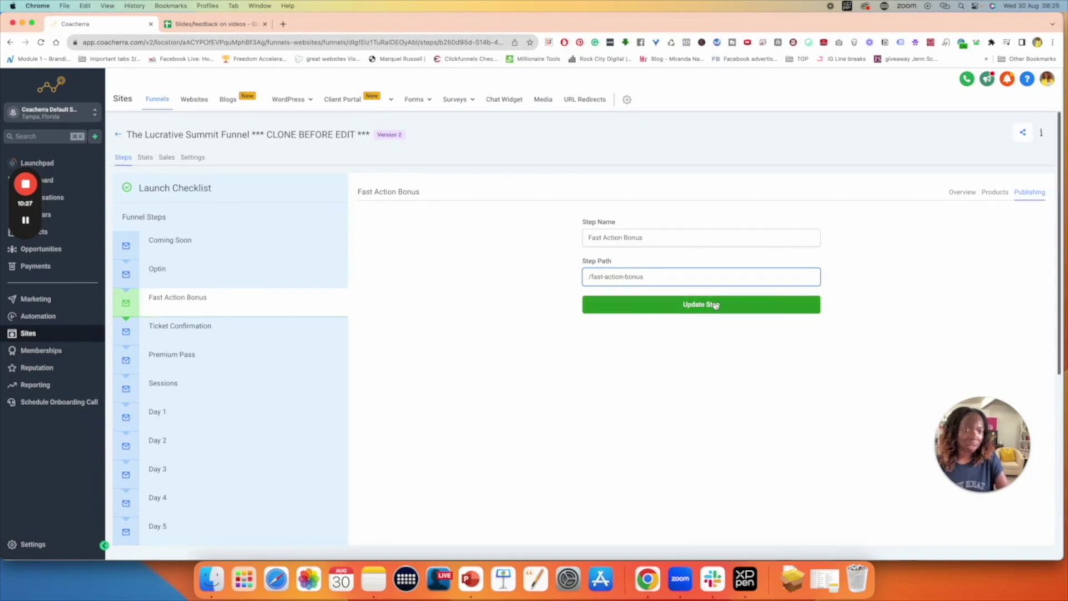
{"action": "left_click", "coordinate": [722, 310]}
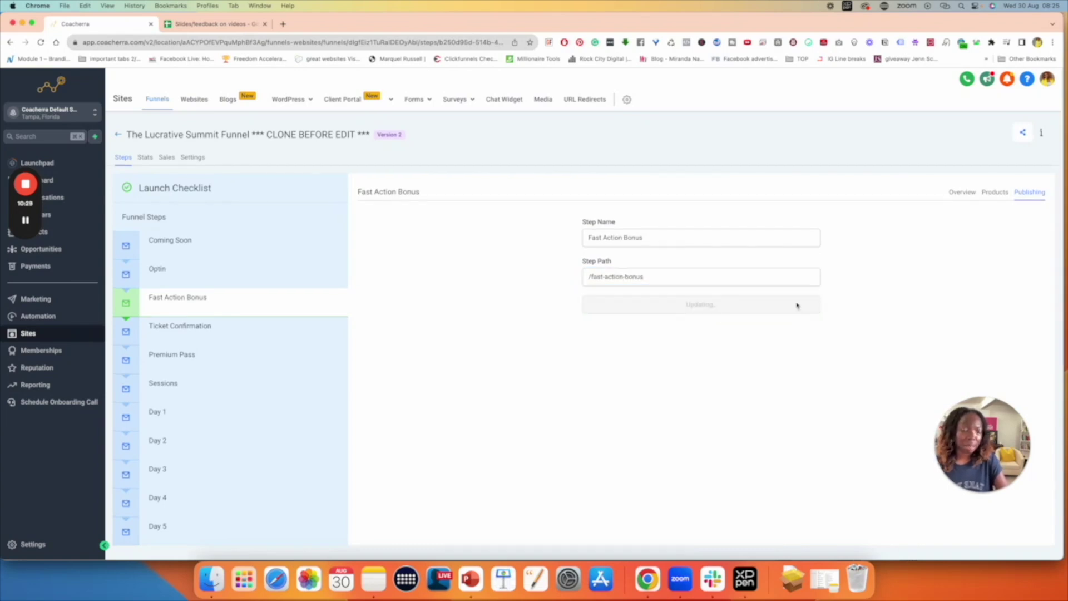